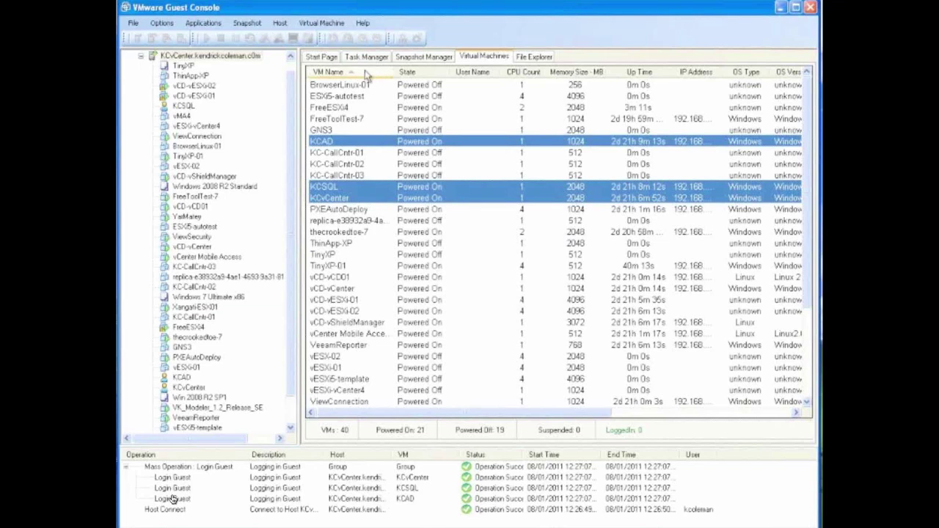
Step: Log into the TinyXP-01 guest with the administrator account and its password
click(344, 267)
right_click(467, 271)
mouse_move(514, 292)
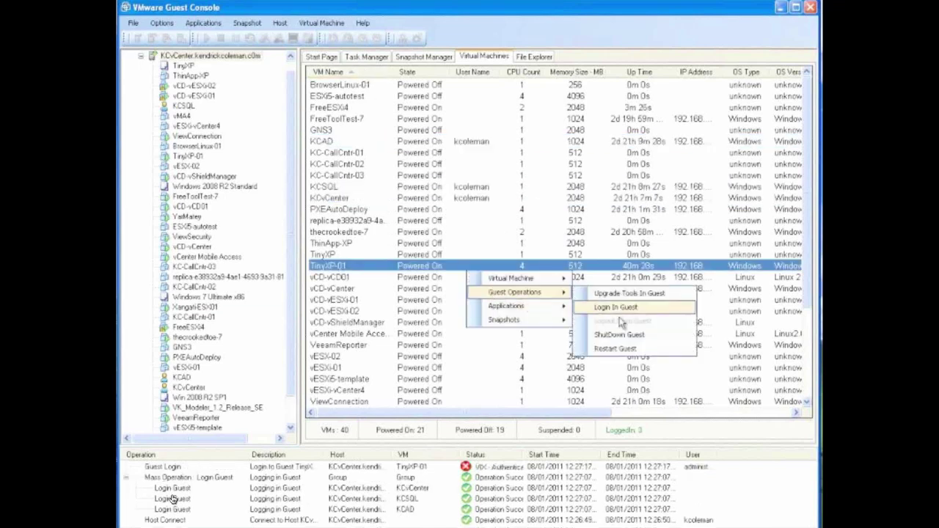
click(619, 311)
text(administrator)
key(Tab)
key(Return)
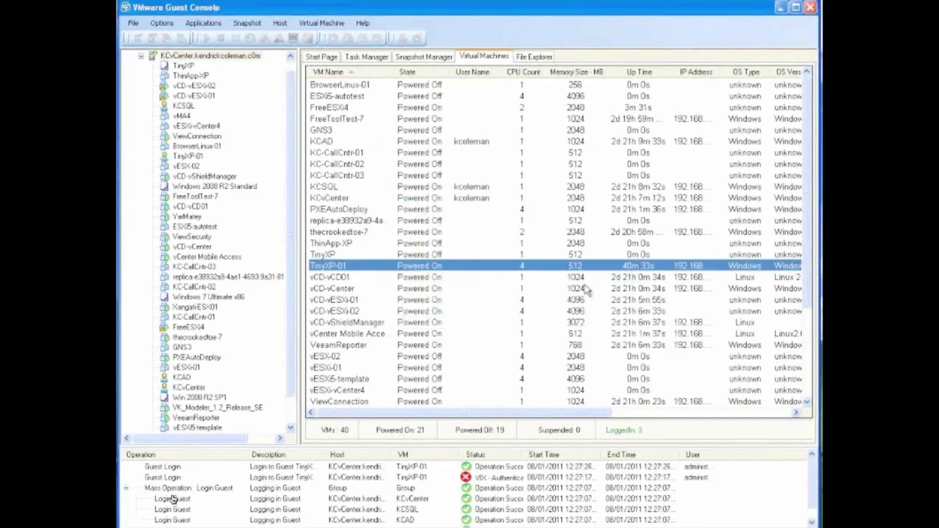
Step: Select the root vCenter node and list the 138 processes running across logged-in guests
click(244, 57)
click(361, 60)
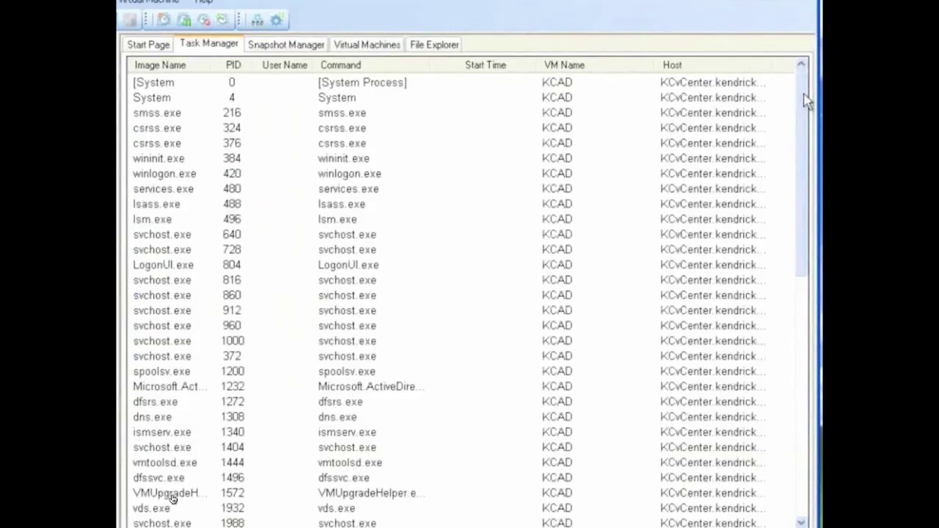
drag(805, 97, 804, 203)
drag(798, 236, 780, 409)
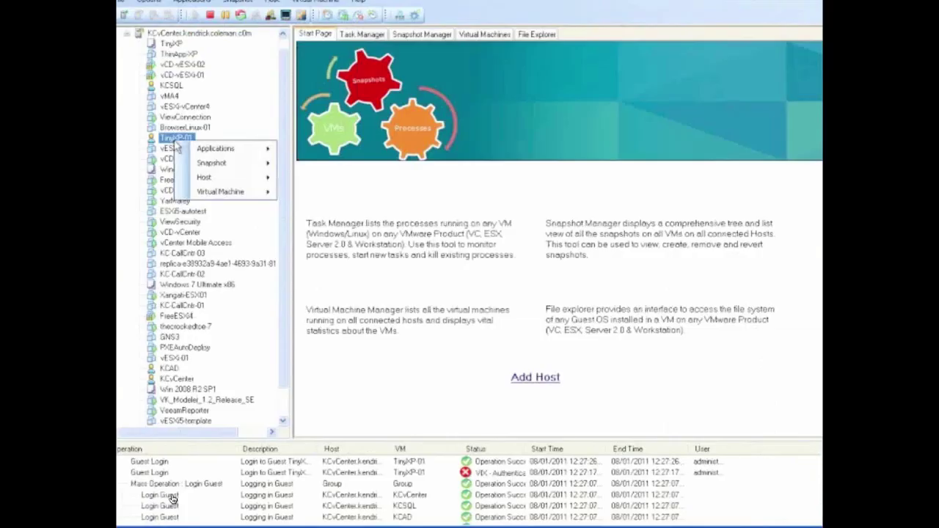
mouse_move(220, 191)
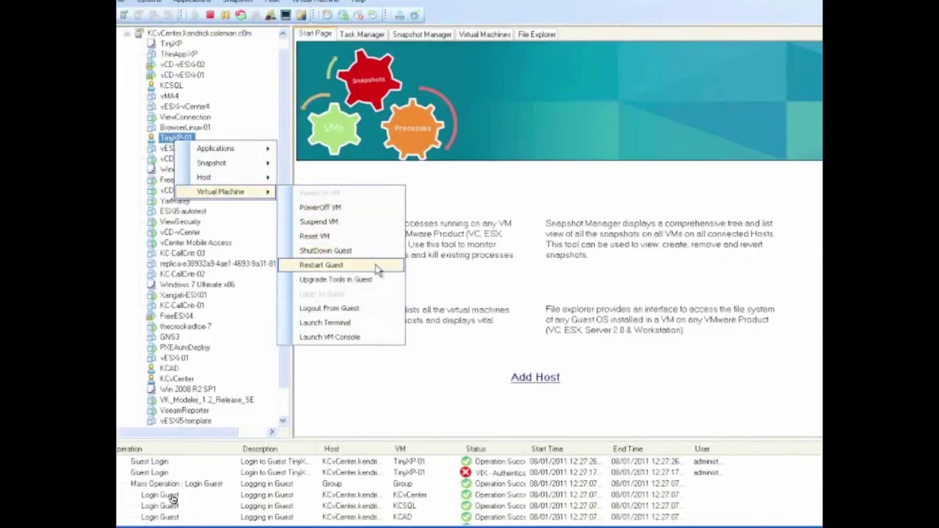
Step: Launch TinyXP-01's VM console, then open the New Snapshot dialog and cancel it
click(378, 335)
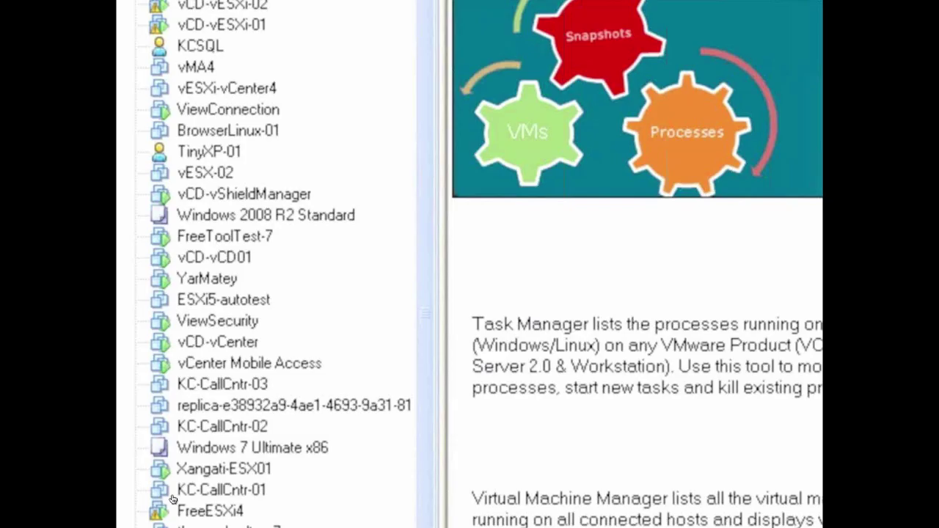
right_click(217, 154)
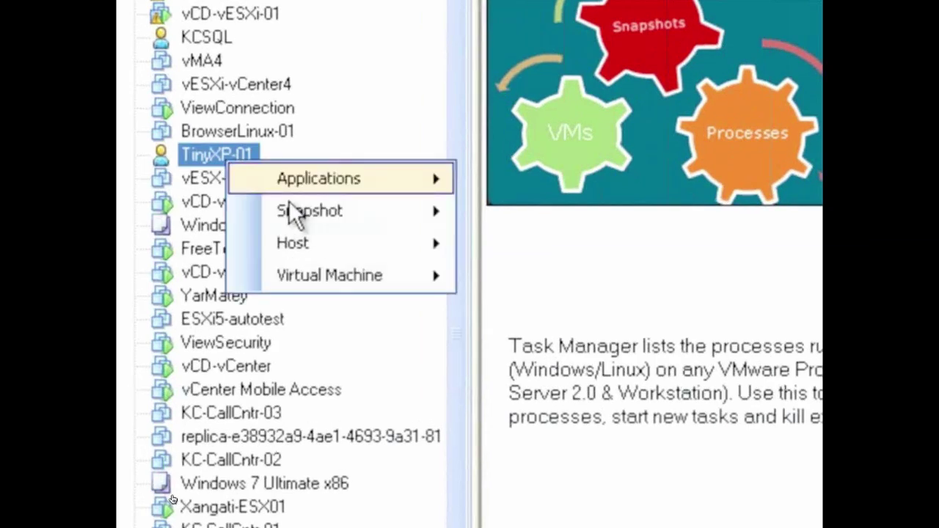
mouse_move(340, 207)
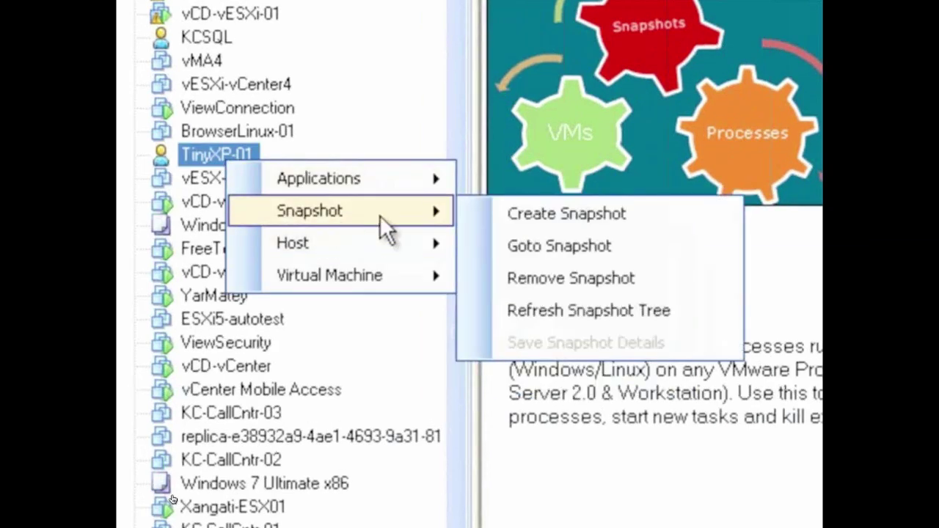
click(567, 213)
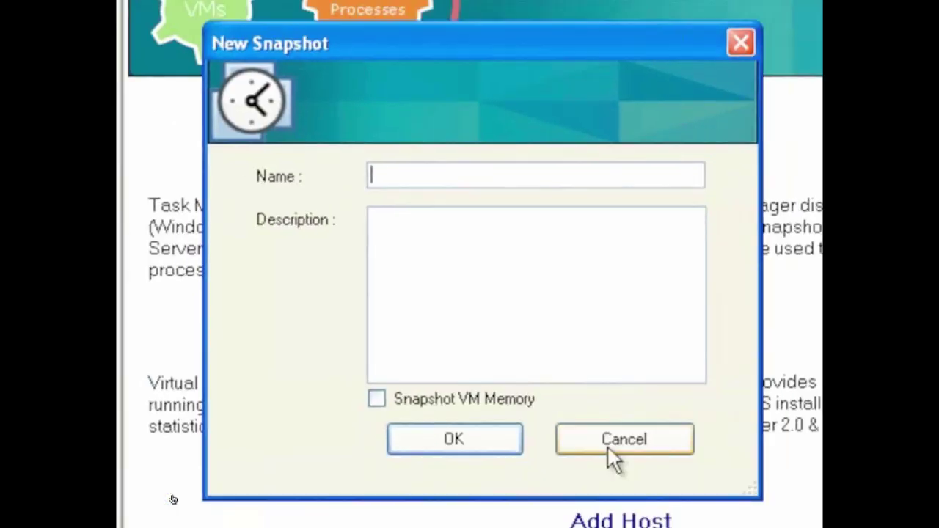
click(639, 454)
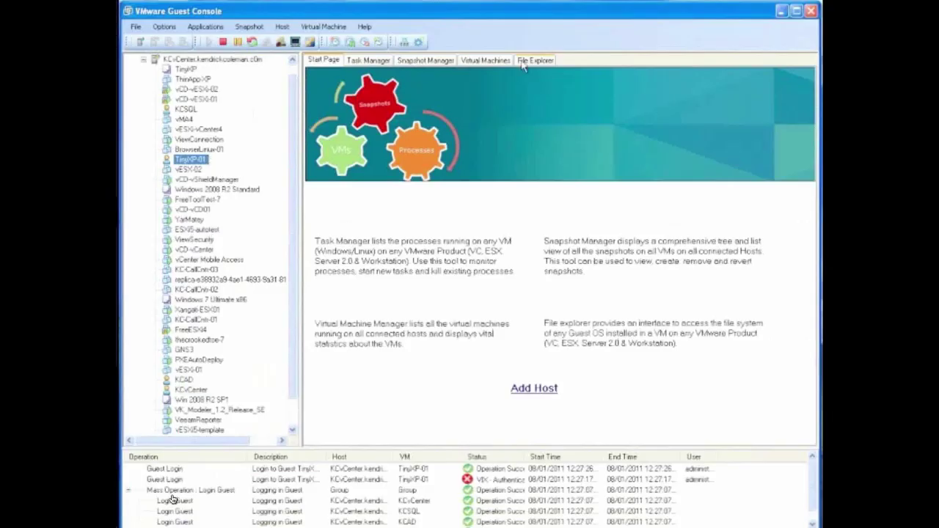
Step: Create a new folder named 'temp' on TinyXP-01's C: drive
click(522, 63)
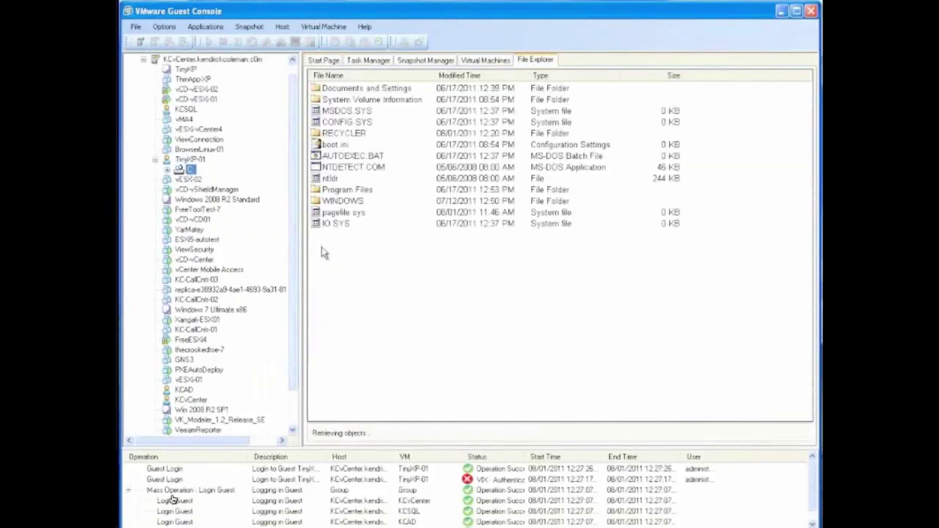
right_click(357, 265)
mouse_move(411, 291)
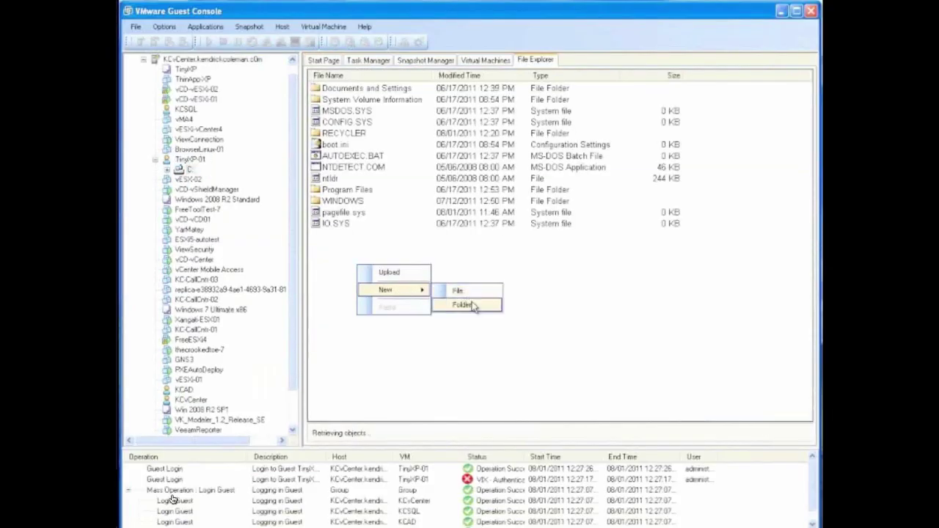
click(473, 307)
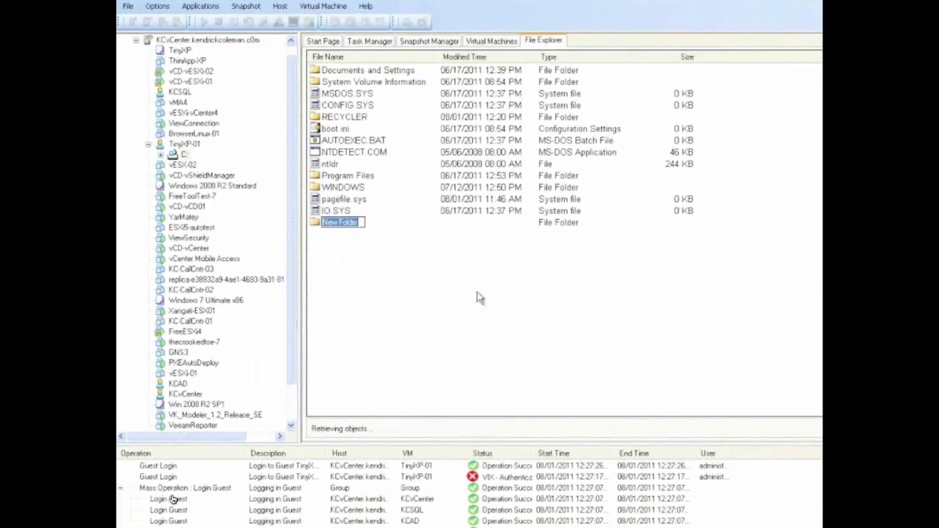
text(temp)
key(Return)
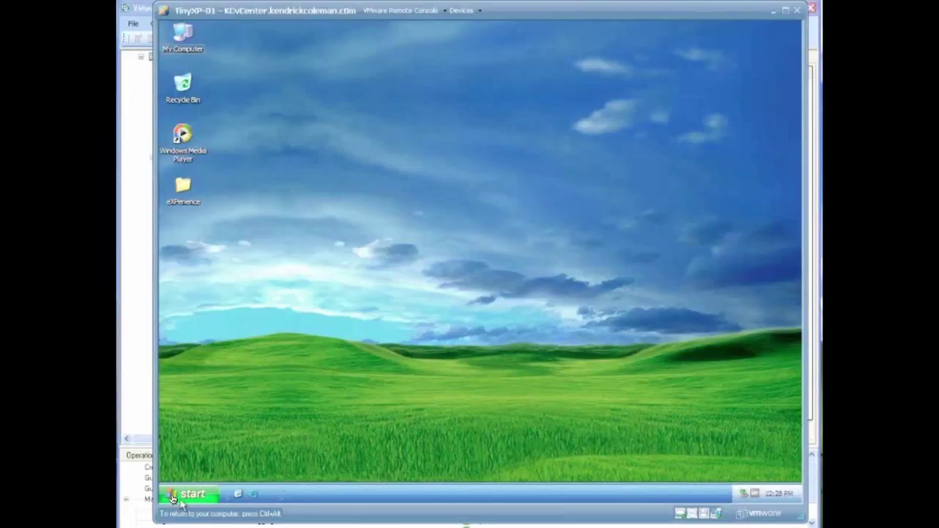
Step: Confirm the temp folder appears on C: through My Computer inside the guest
click(172, 496)
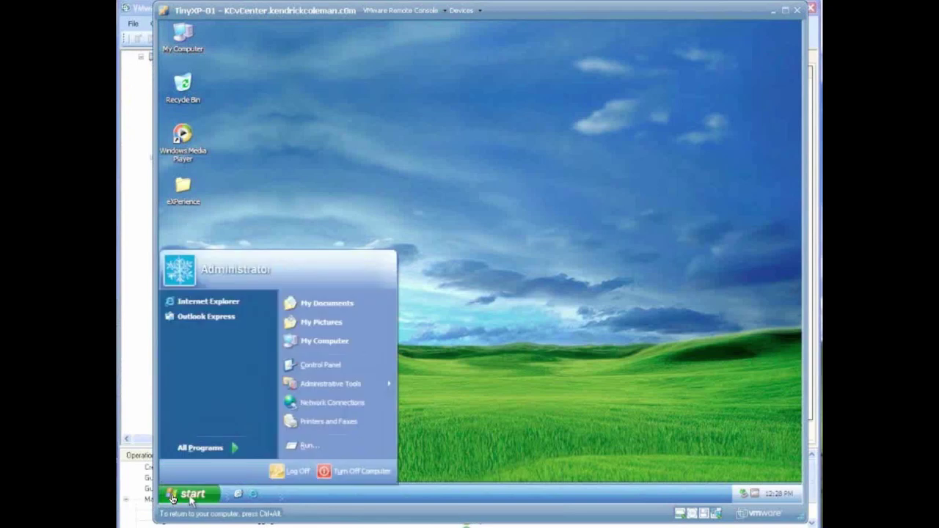
click(348, 344)
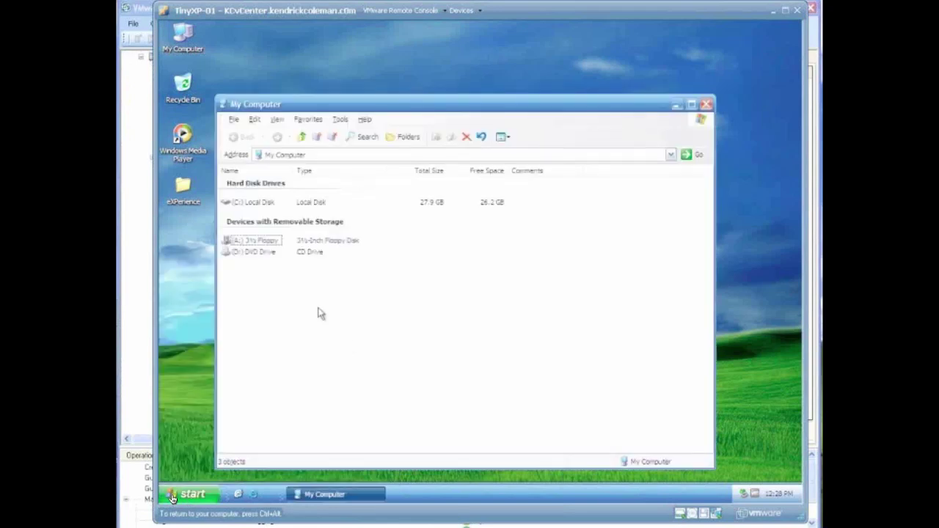
double_click(258, 204)
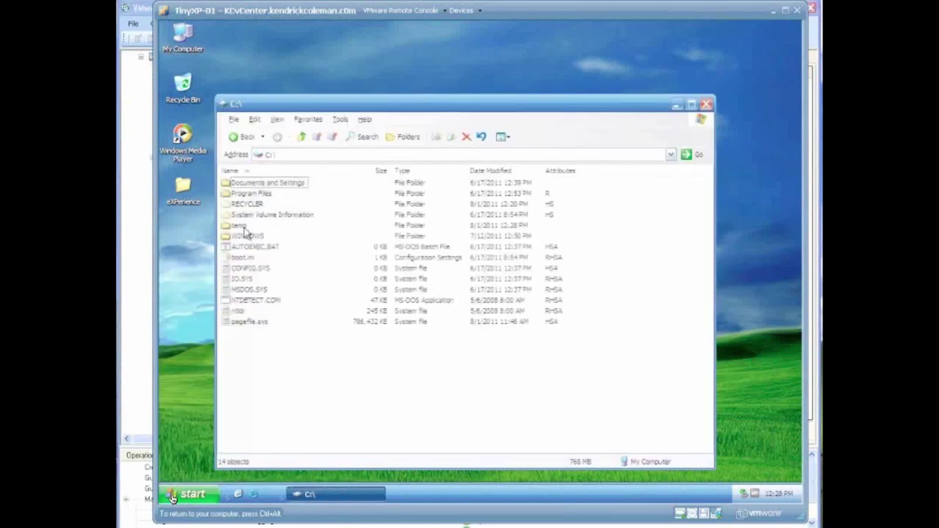
click(244, 229)
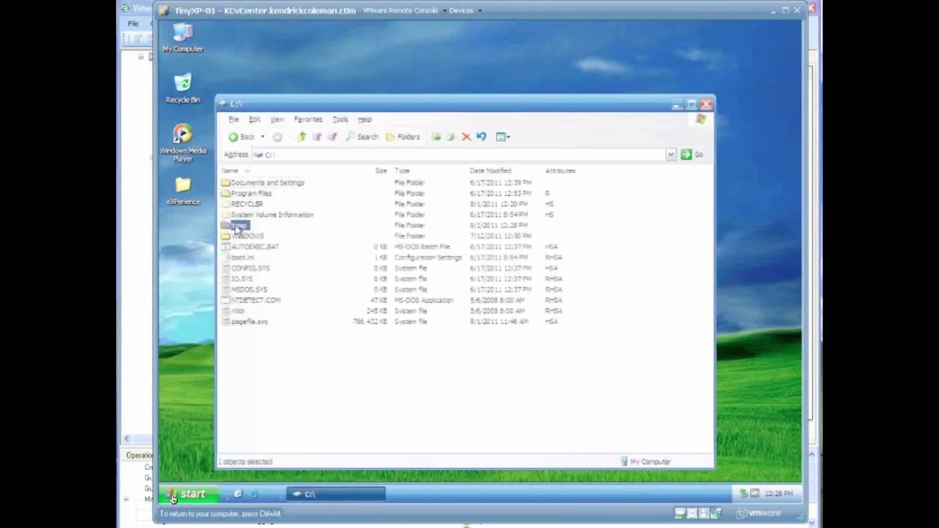
click(146, 8)
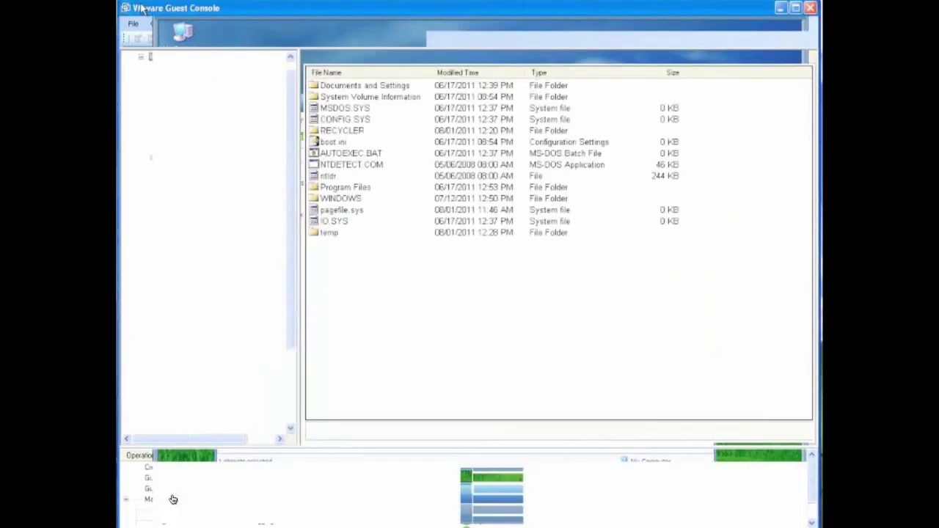
Step: Deploy startcalc.bat to TinyXP-01 at C:\temp, keeping a saved copy of the program file
click(183, 157)
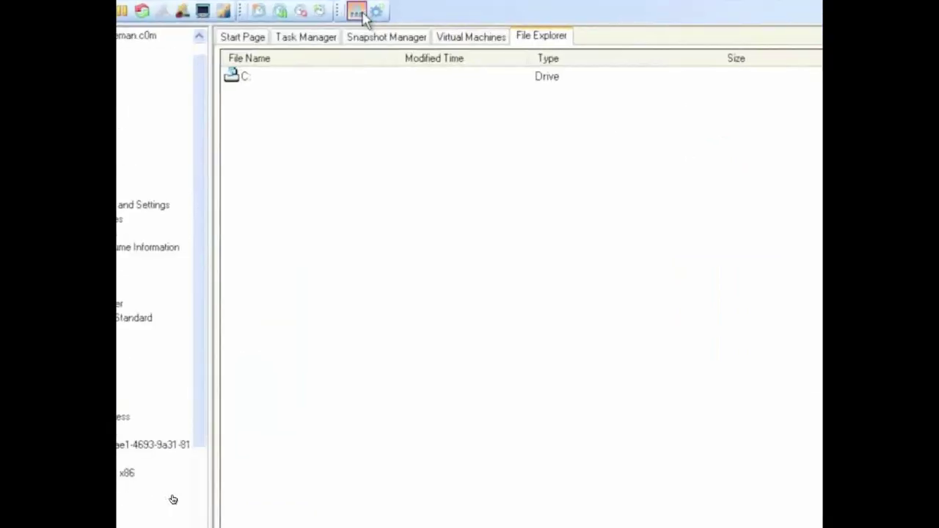
click(358, 11)
click(612, 272)
click(352, 327)
click(656, 407)
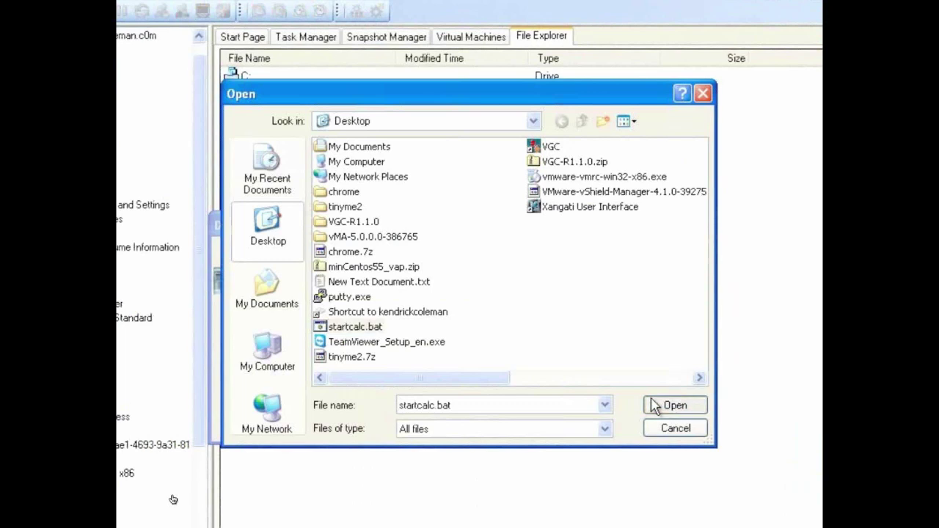
click(588, 373)
click(547, 367)
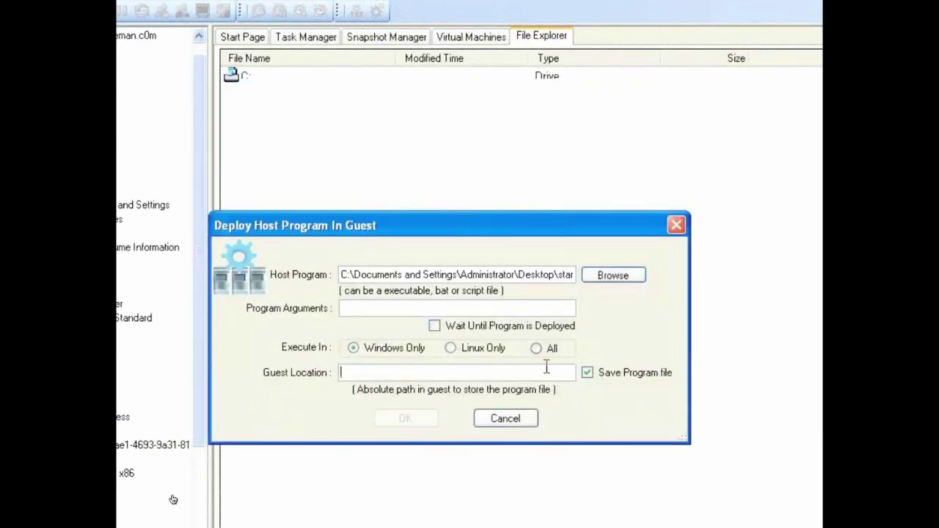
text(C:	)
text(emp)
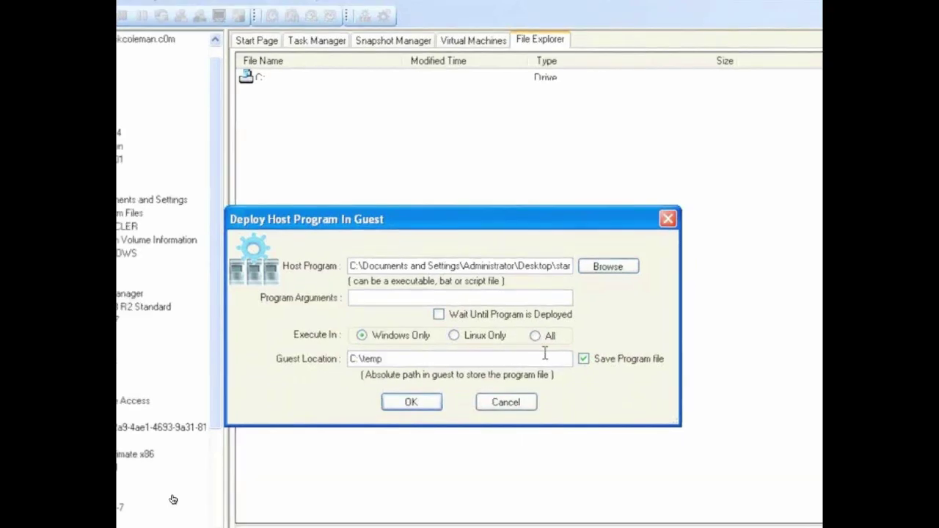
key(Return)
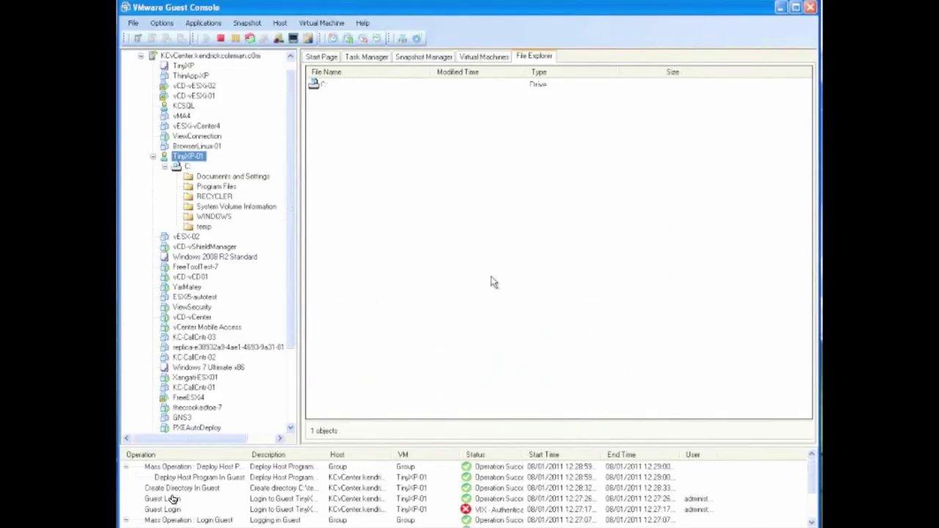
Step: Sort TinyXP-01's processes by image name and check startcalc.bat in the guest's C:\temp
click(374, 59)
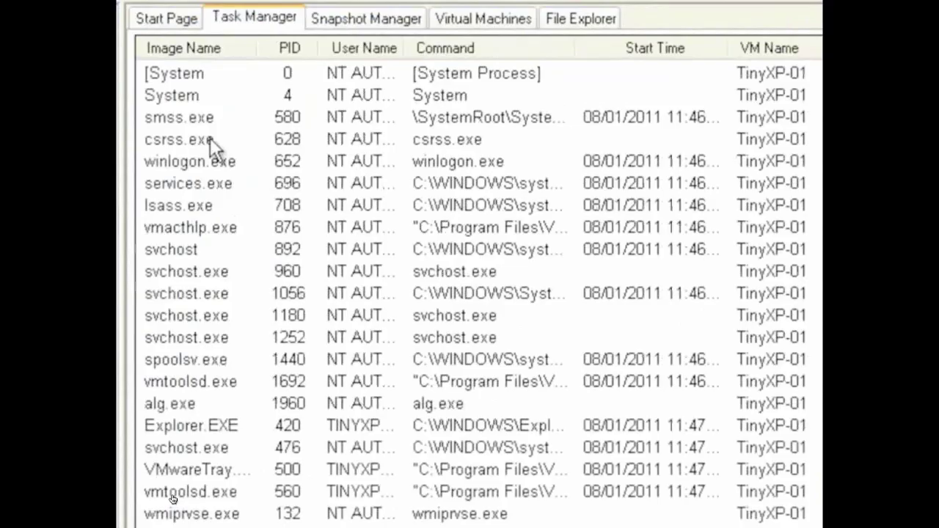
click(199, 48)
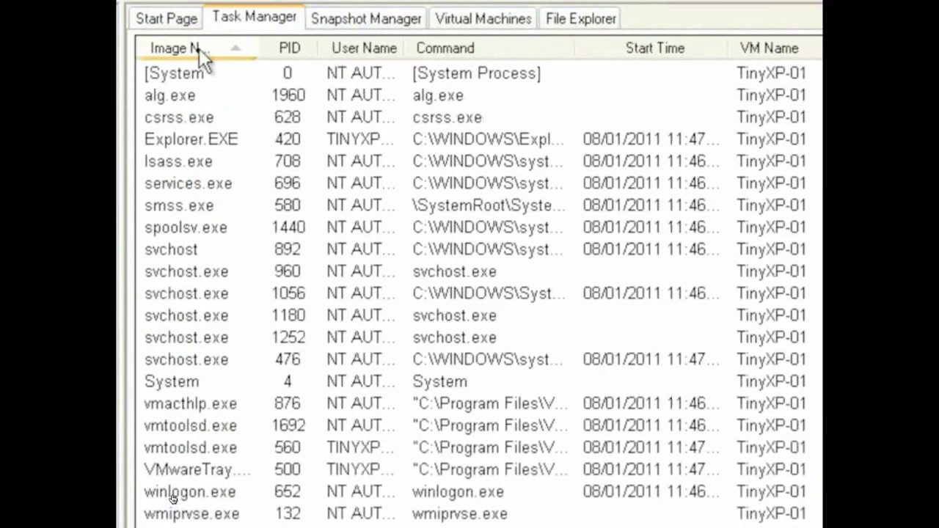
click(224, 120)
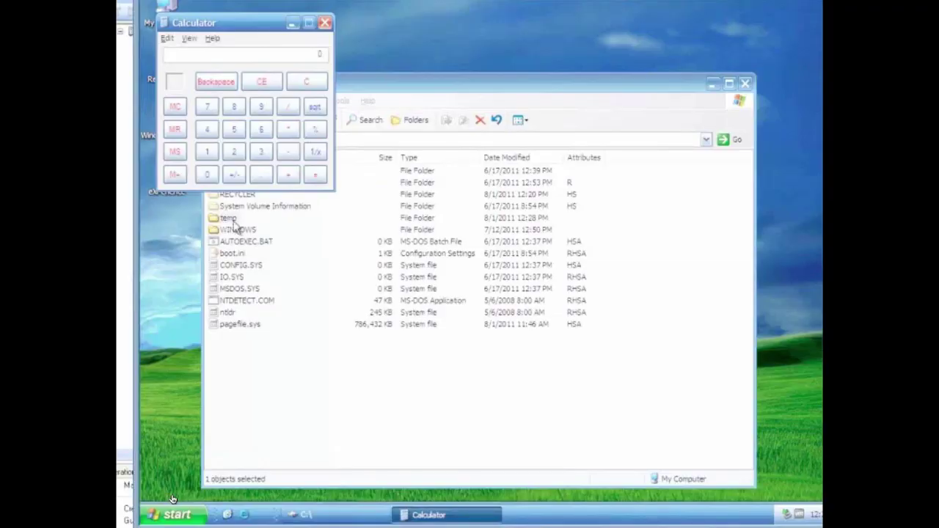
double_click(233, 223)
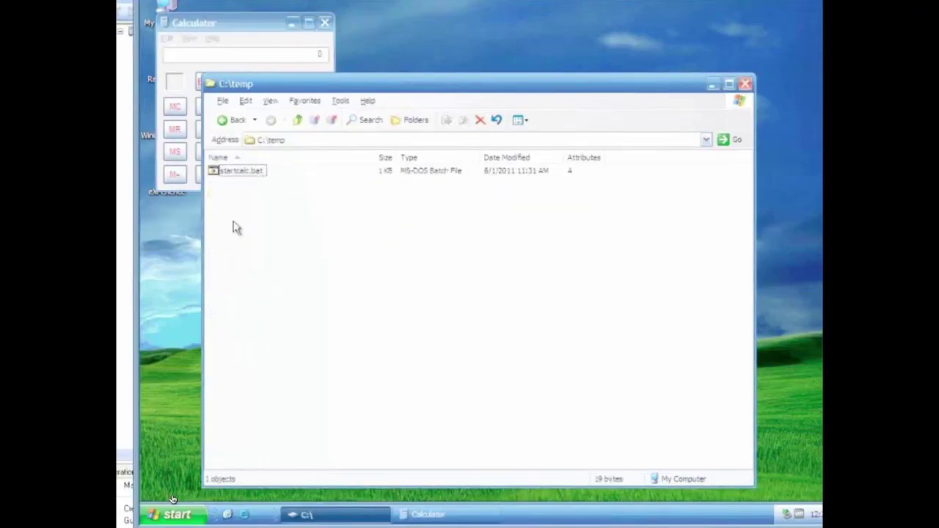
click(245, 182)
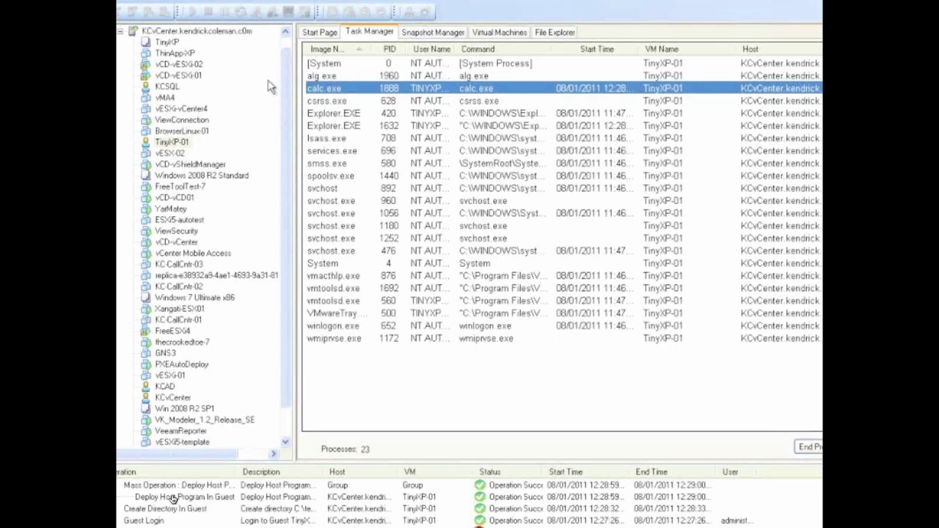
Step: End the calc.exe process and confirm the kill
right_click(326, 89)
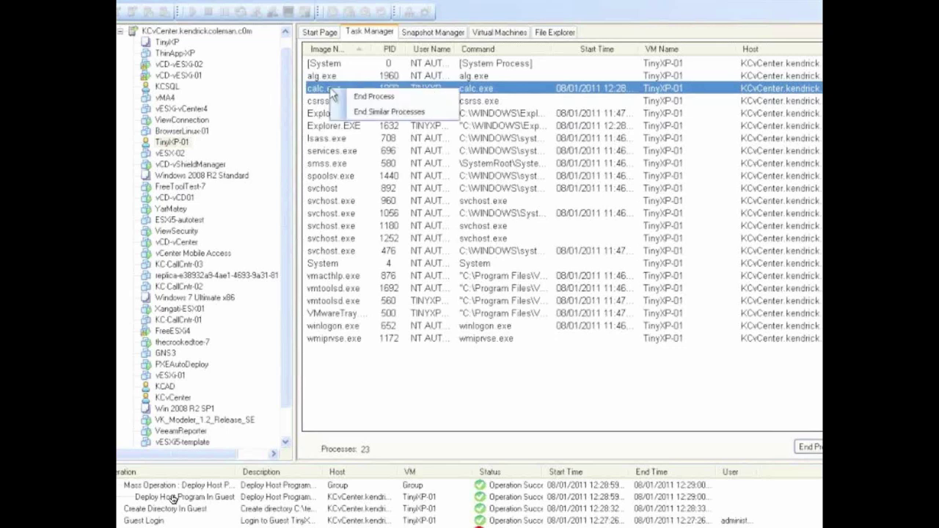
click(359, 96)
click(478, 325)
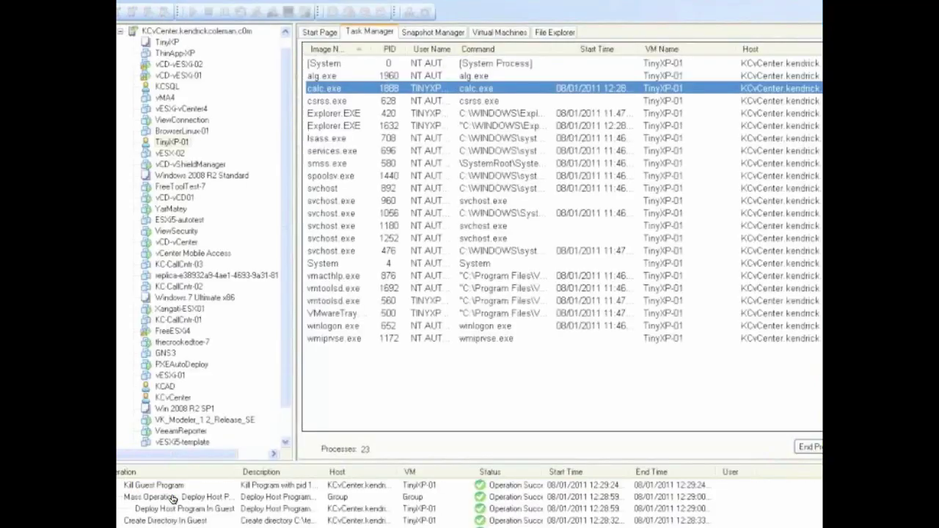
Step: Delete the temp folder from TinyXP-01's C: drive and confirm
click(552, 33)
click(172, 156)
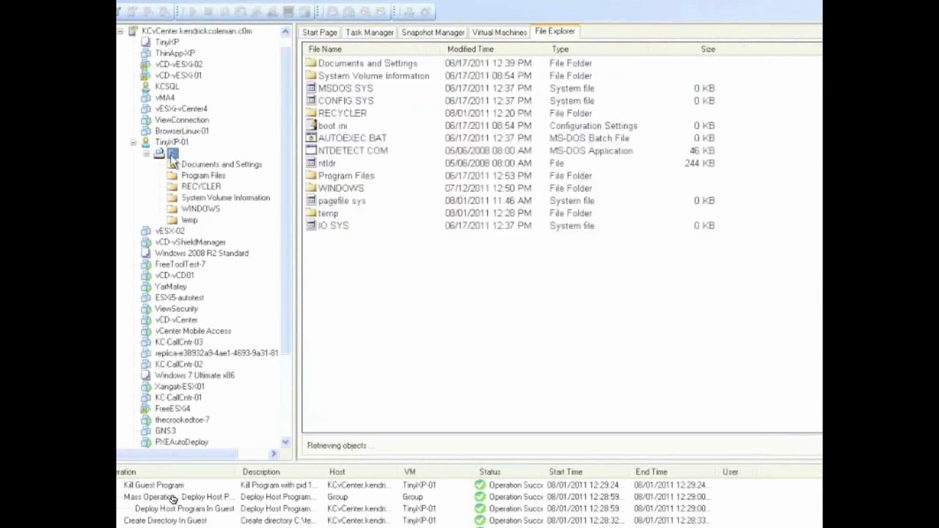
right_click(335, 213)
click(372, 263)
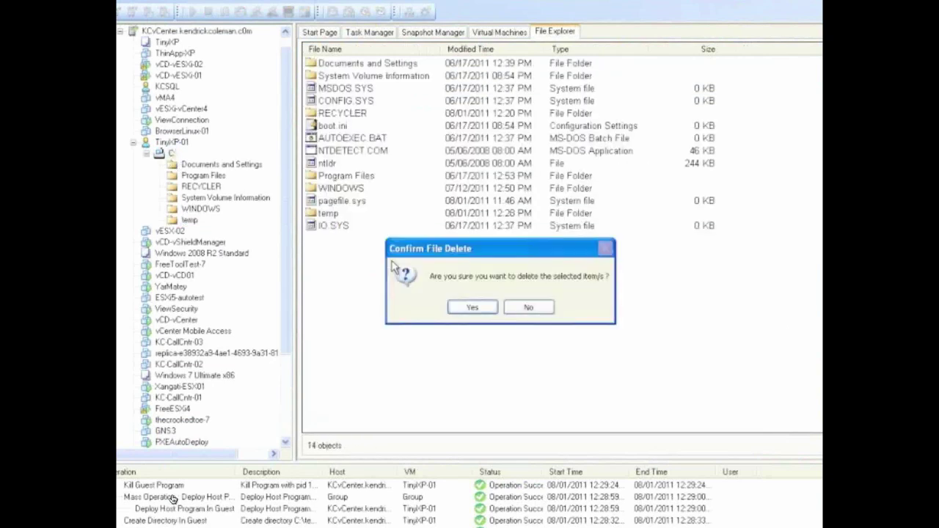
click(474, 307)
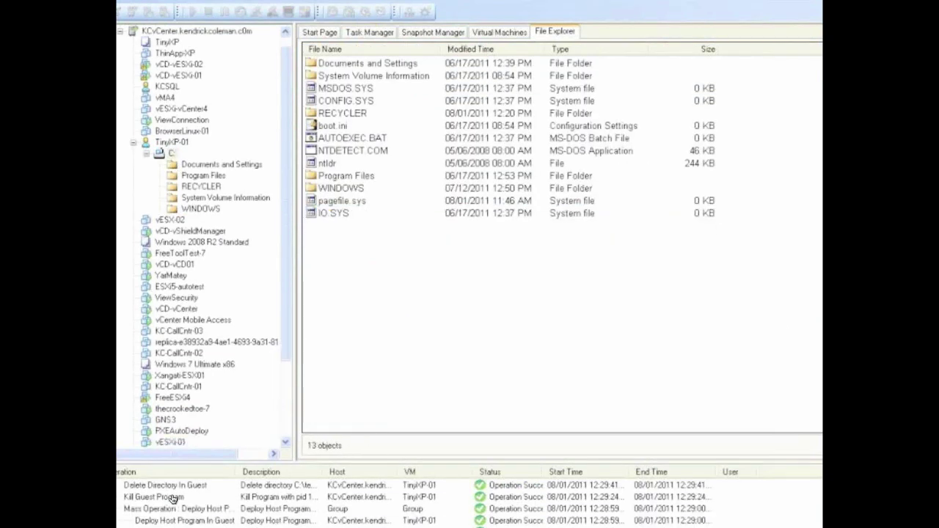
Step: Check the guest desktop, then list the 136 processes across all machines
key(alt+Tab)
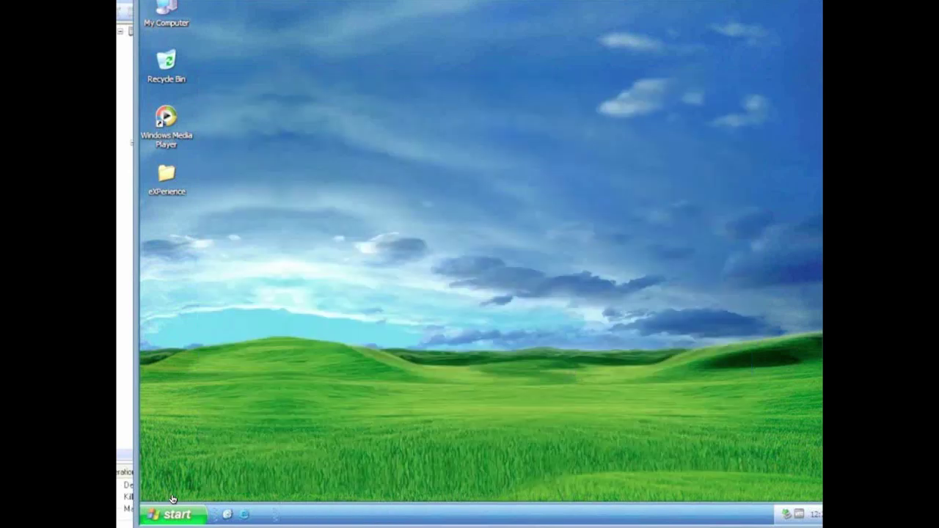
key(alt+Tab)
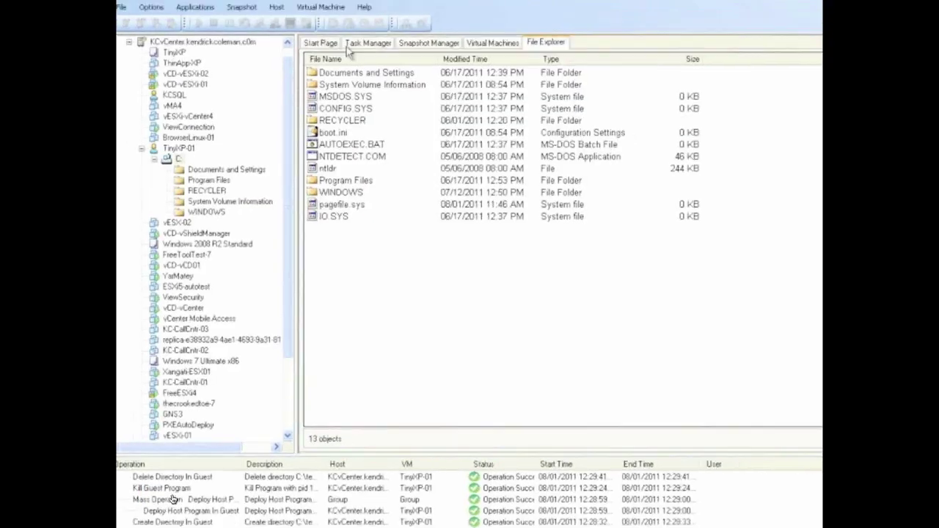
click(350, 45)
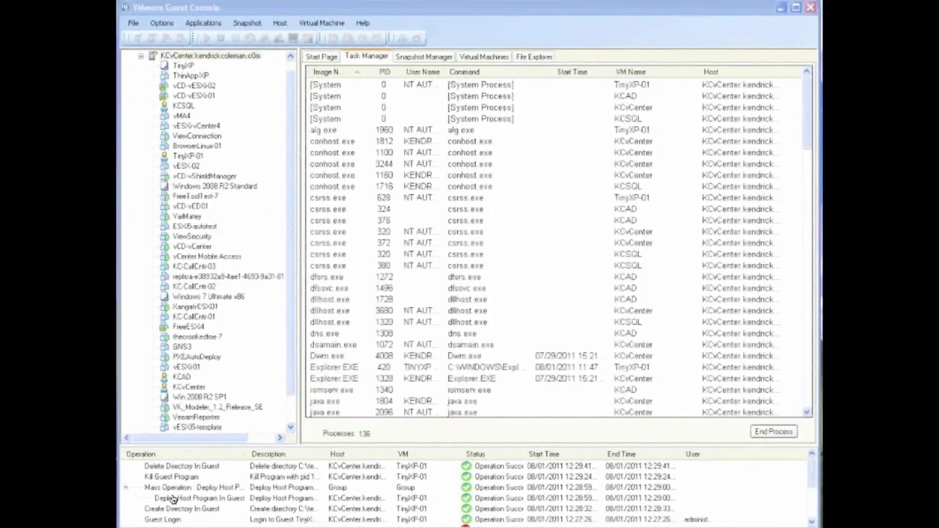
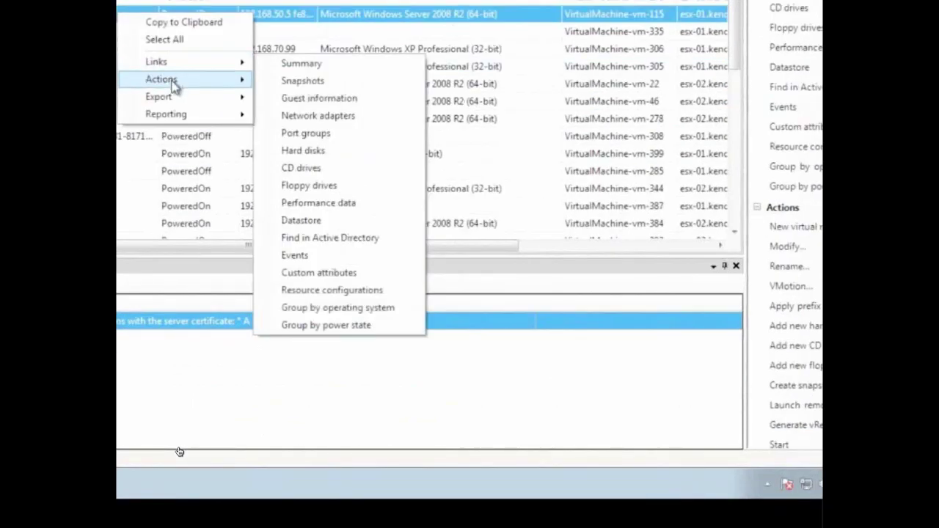
Step: Create a KCAD snapshot with name and description 'testsnap', then check its task in vSphere Client
mouse_move(175, 86)
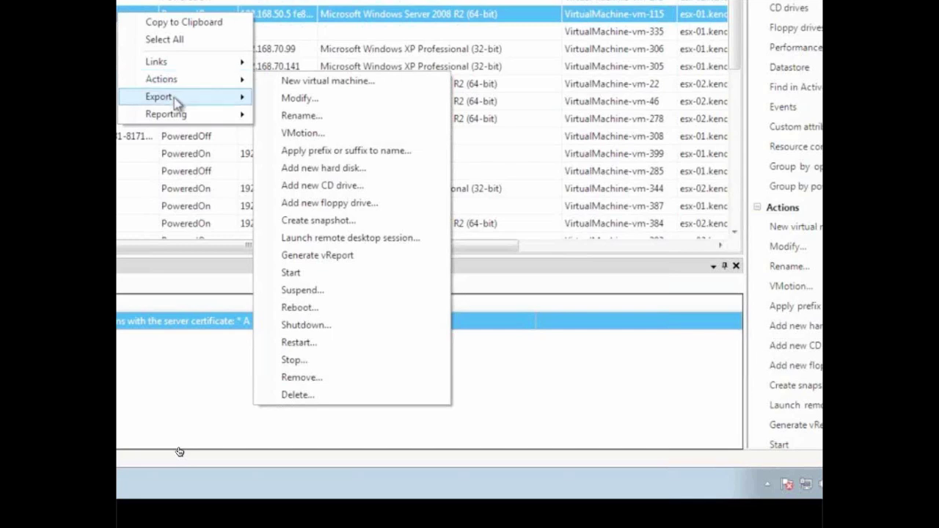
mouse_move(184, 116)
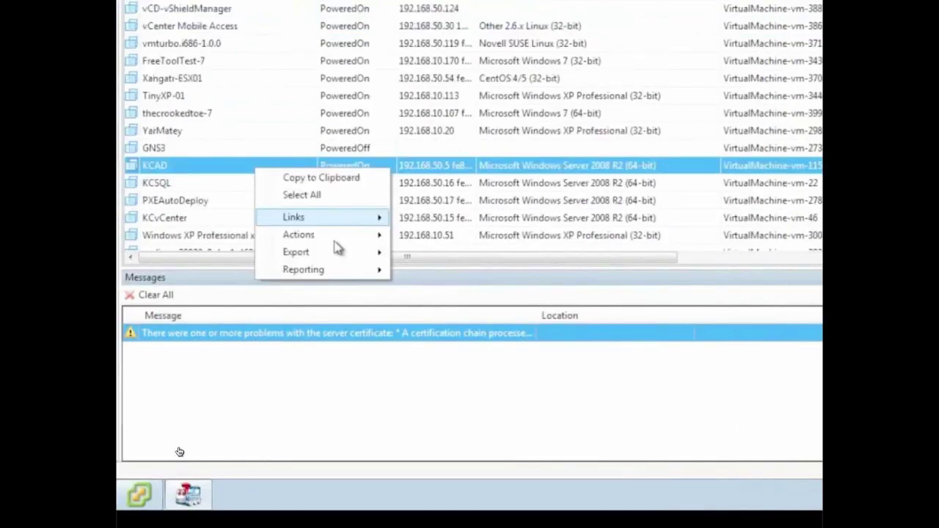
mouse_move(384, 236)
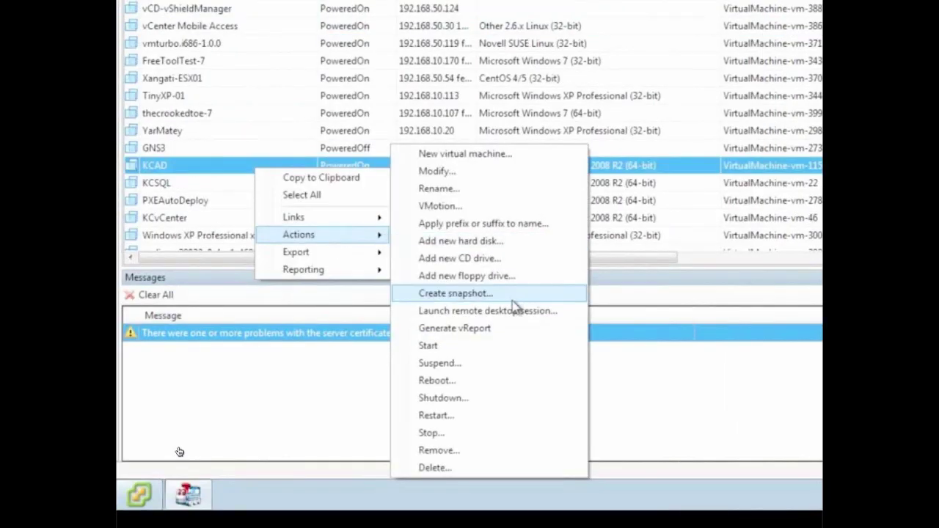
click(512, 295)
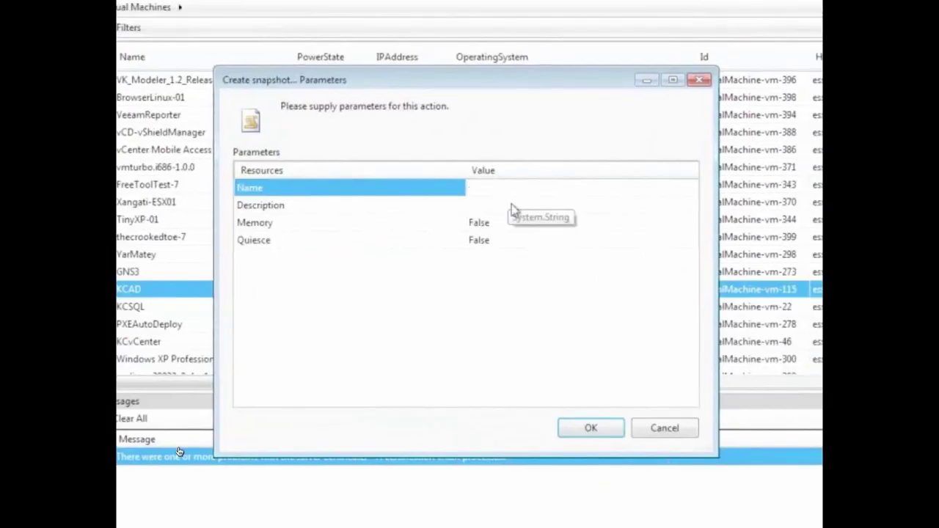
text(testsnap)
click(512, 211)
text(testsnap)
click(590, 429)
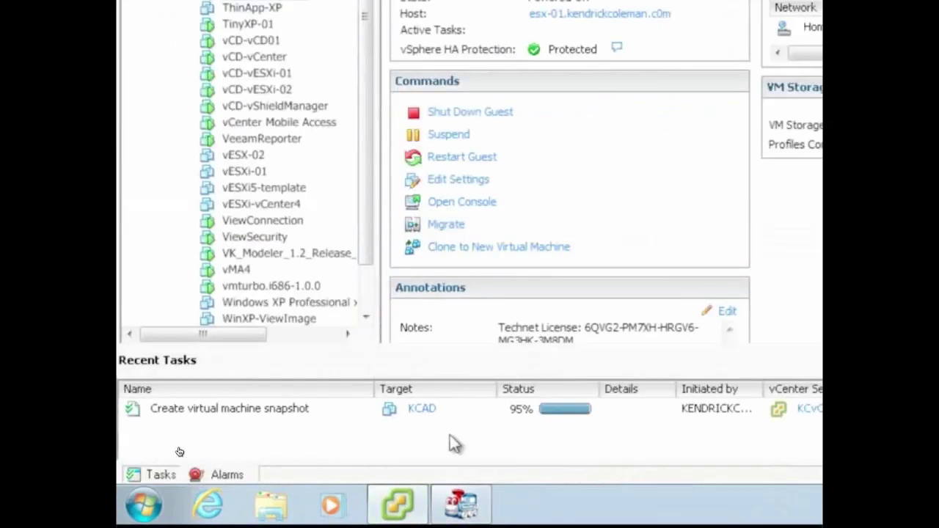
click(269, 419)
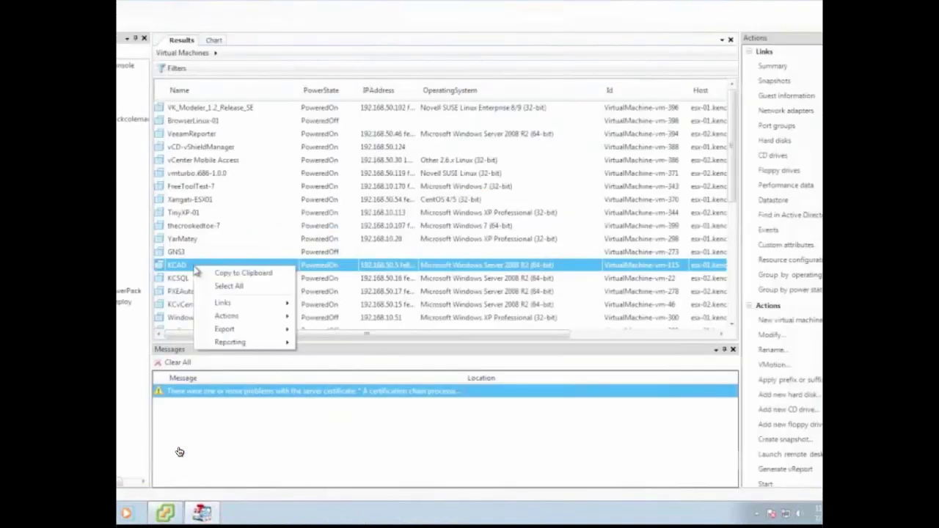
Step: Remove the testsnap snapshot tree with Yes to All, follow its progress, then list Hosts
mouse_move(266, 304)
click(334, 307)
right_click(190, 103)
mouse_move(221, 151)
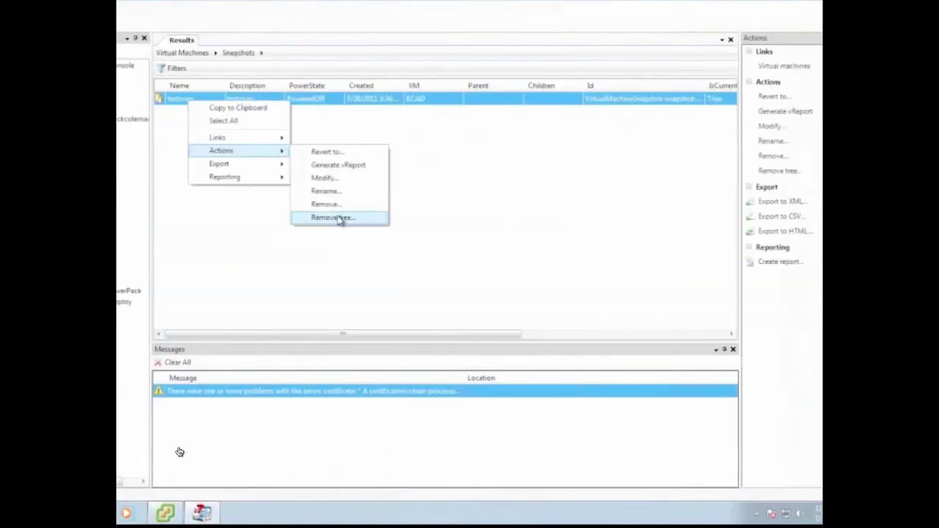
click(342, 218)
click(283, 193)
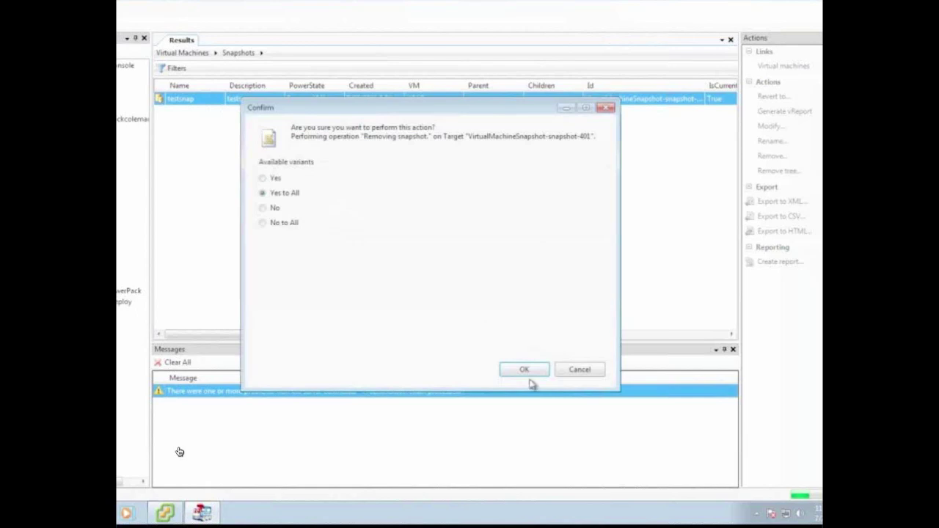
click(526, 370)
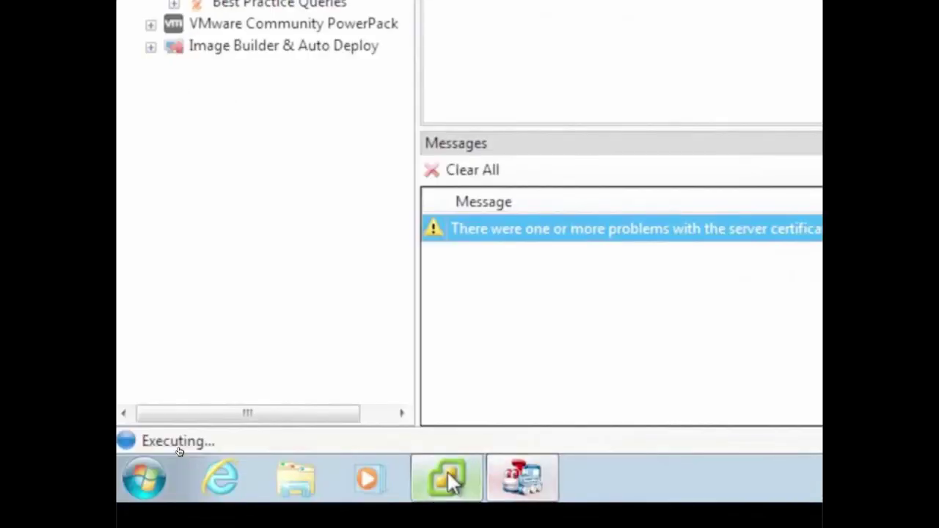
click(445, 477)
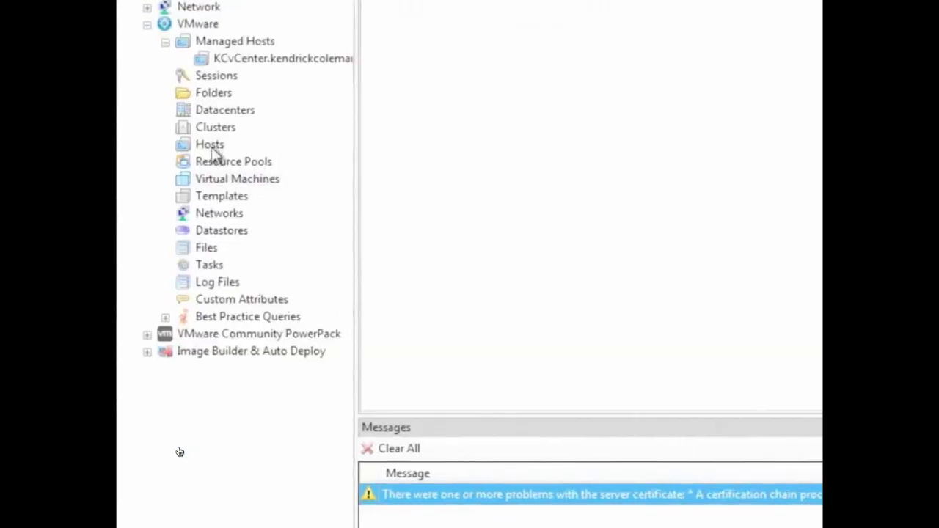
click(213, 152)
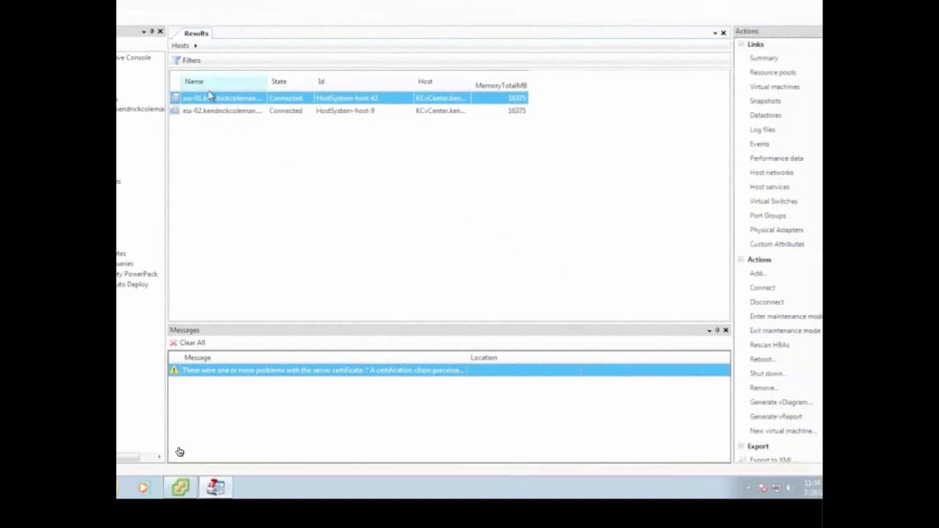
Step: Add the Build column from the header menu, then tick Version under More… details
right_click(220, 84)
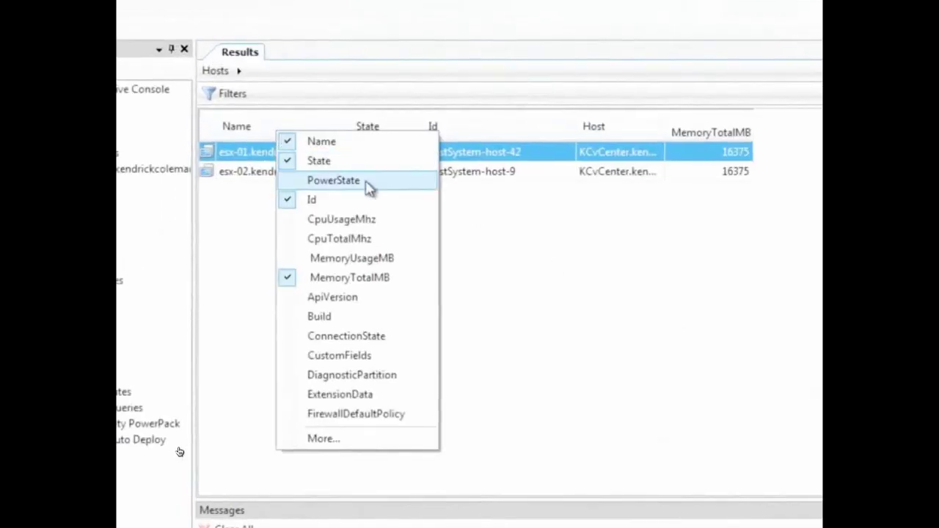
click(353, 316)
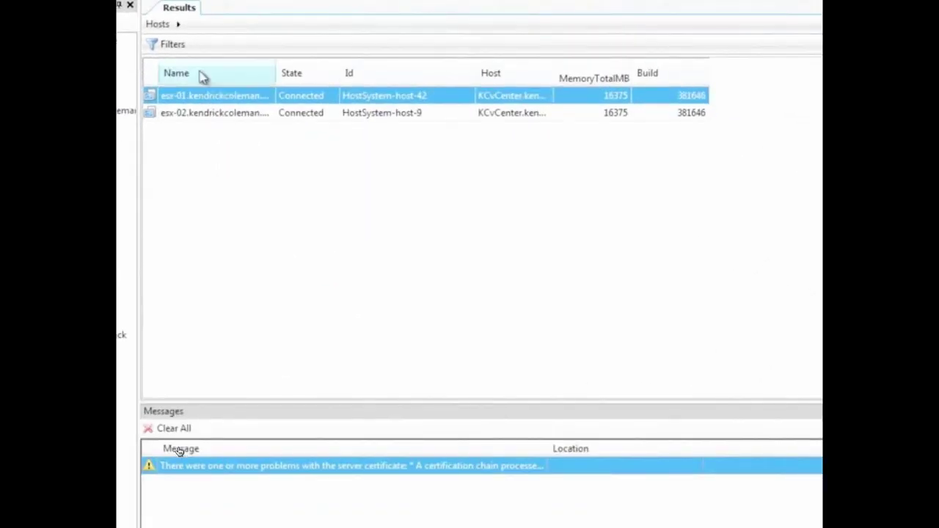
right_click(203, 77)
click(242, 340)
drag(650, 248, 650, 377)
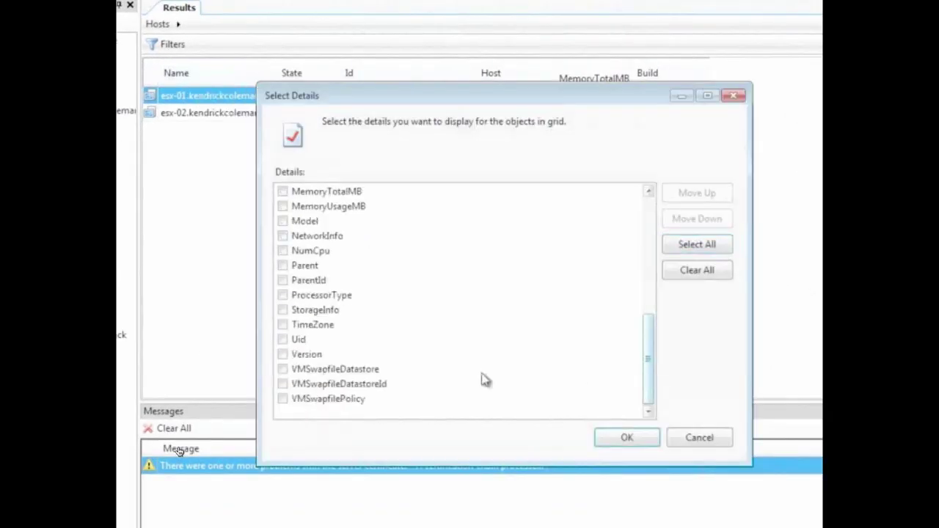
click(302, 357)
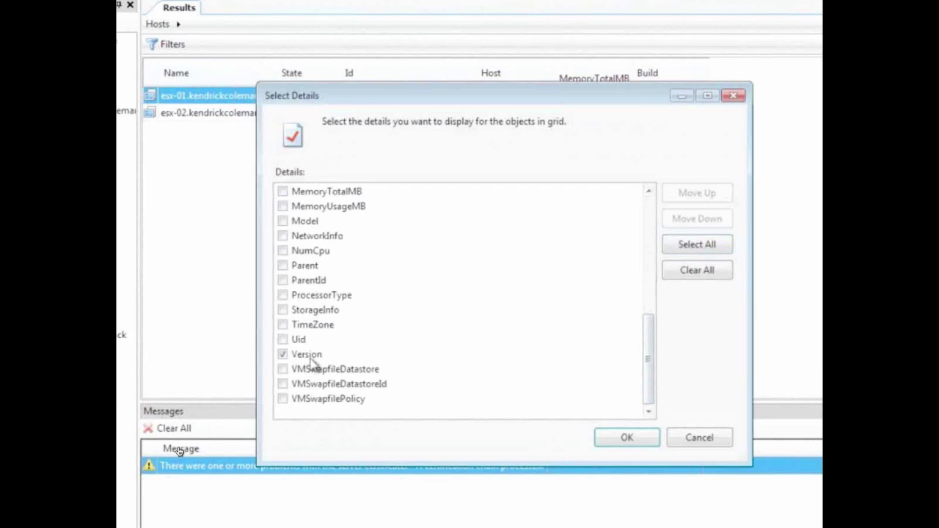
click(627, 436)
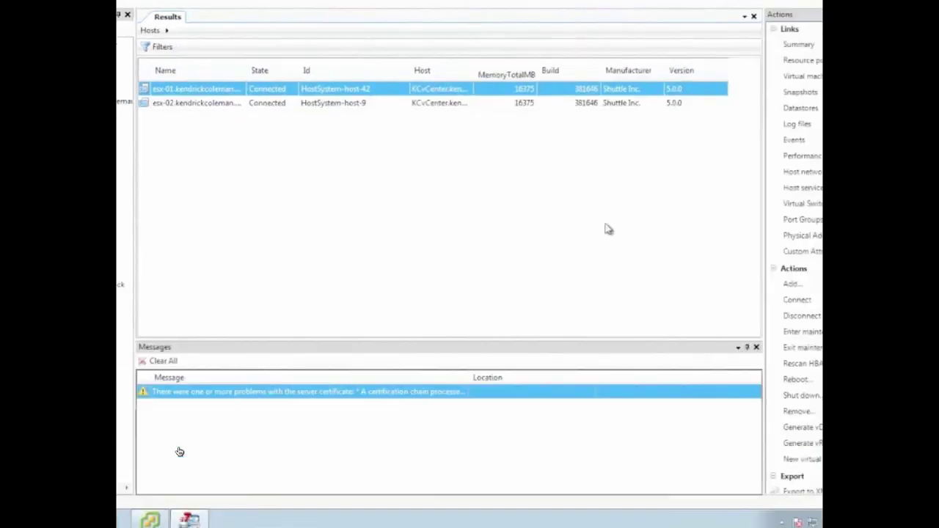
Step: List the 13 virtual machines on esx-02 and generate a vReport for them
right_click(224, 104)
mouse_move(311, 145)
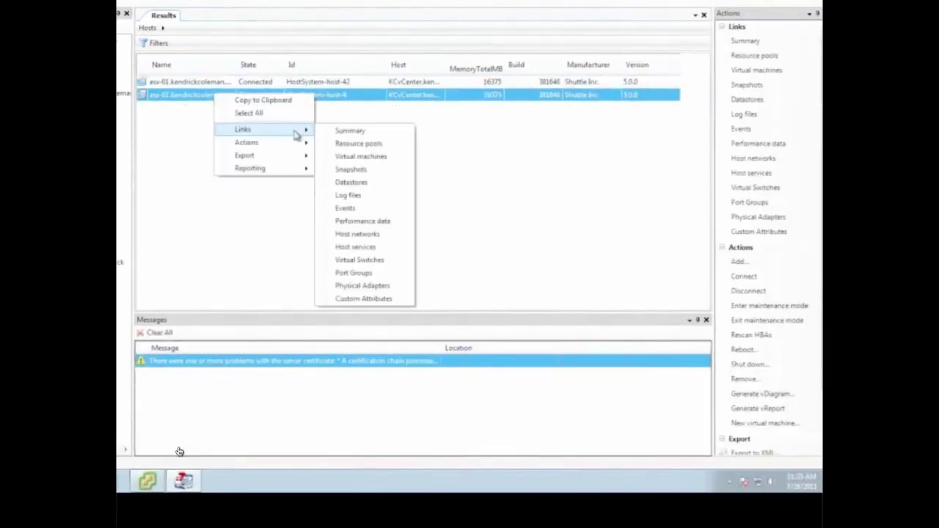
click(358, 157)
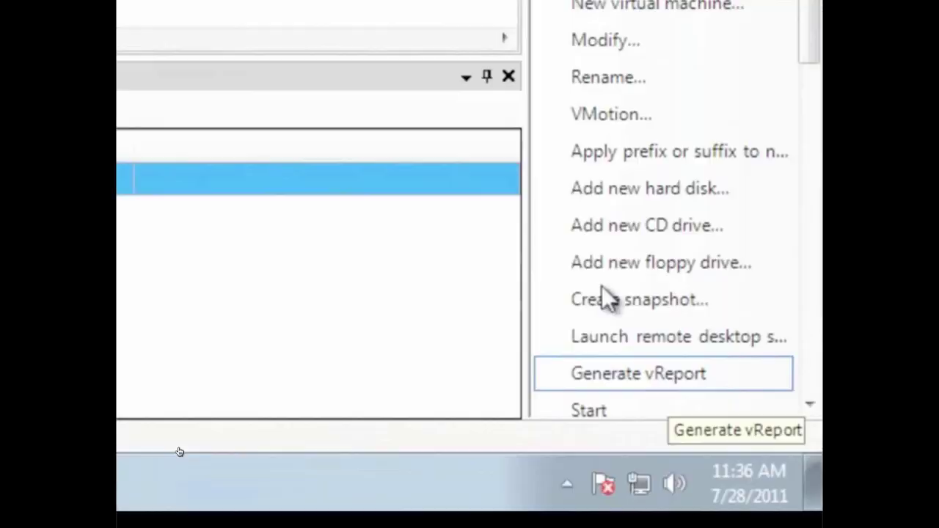
click(552, 355)
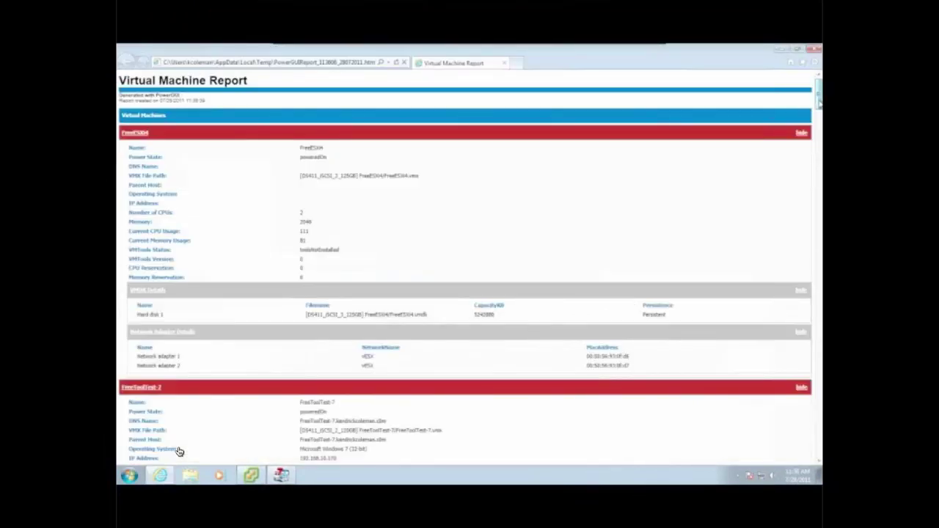
Step: Scroll through the Virtual Machine Report for FreeESXi4 and FreeToolTest-7
scroll(178, 451, down, 2)
scroll(178, 452, down, 10)
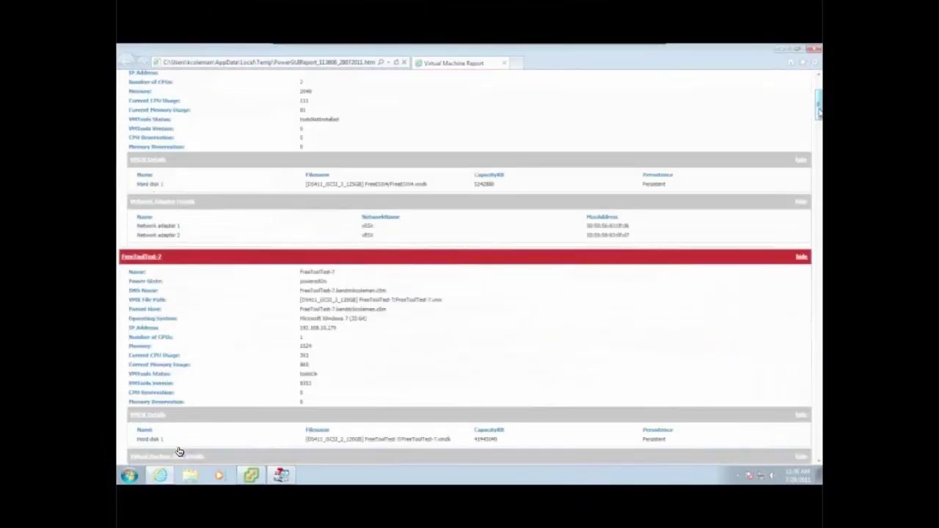
scroll(179, 451, down, 5)
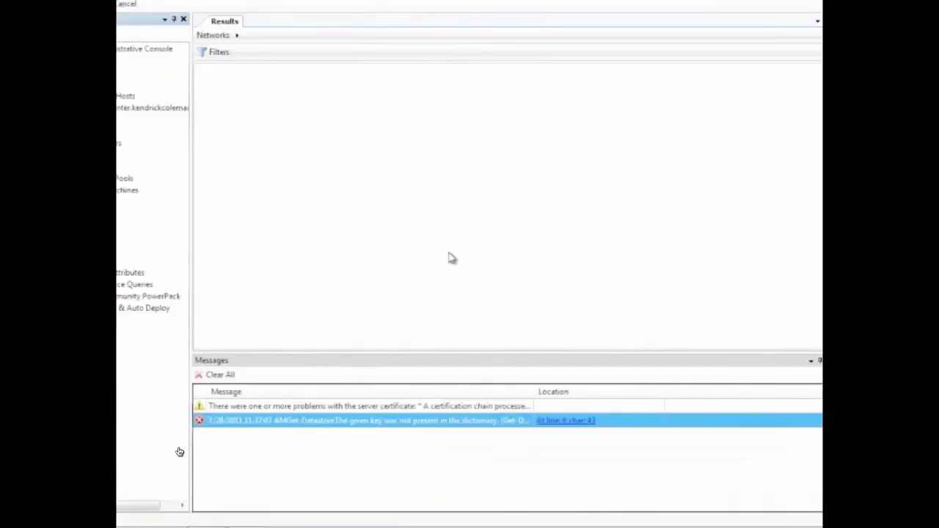
Step: Inspect the Servers network's menu, then select esx-01's vmkernel log under Log Files
right_click(242, 157)
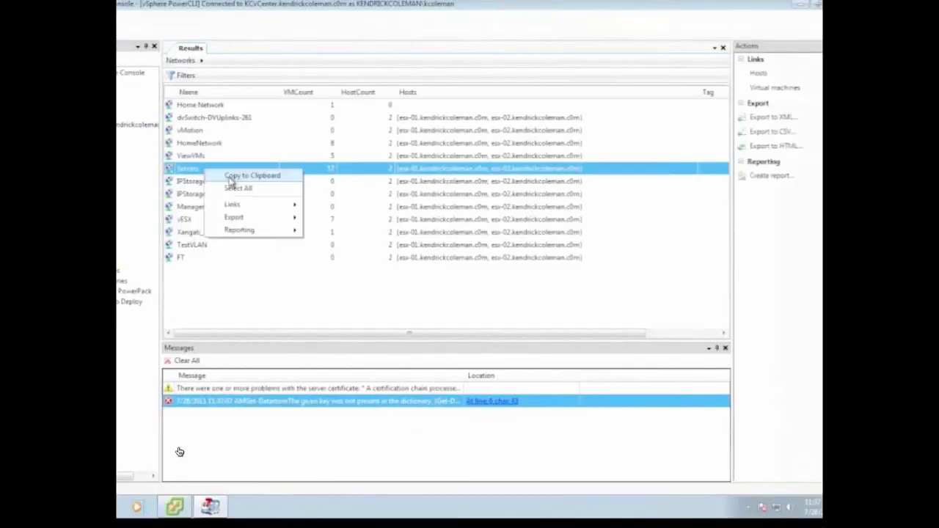
mouse_move(329, 211)
mouse_move(283, 205)
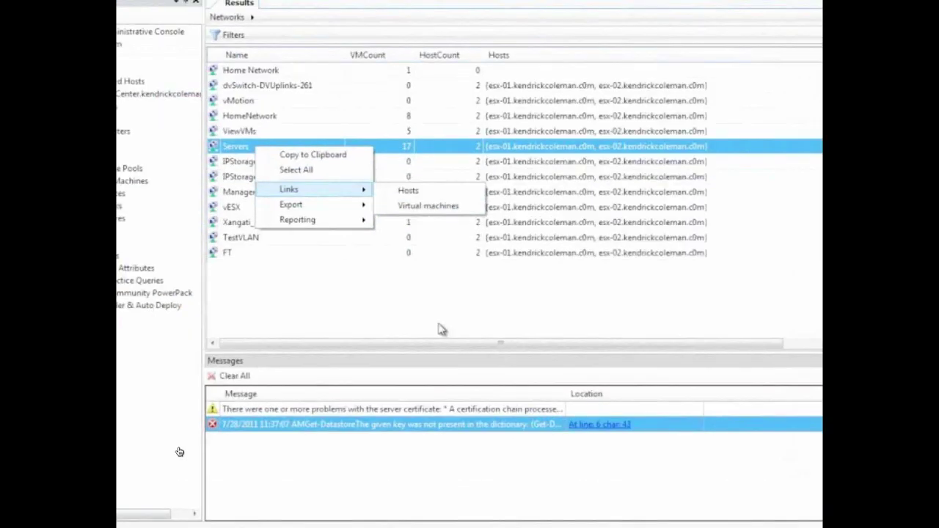
click(341, 288)
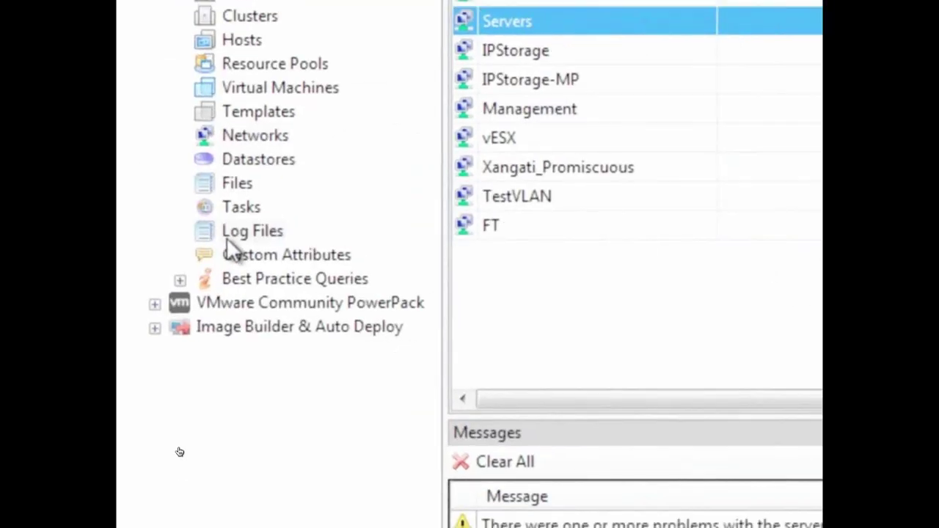
click(227, 233)
click(236, 117)
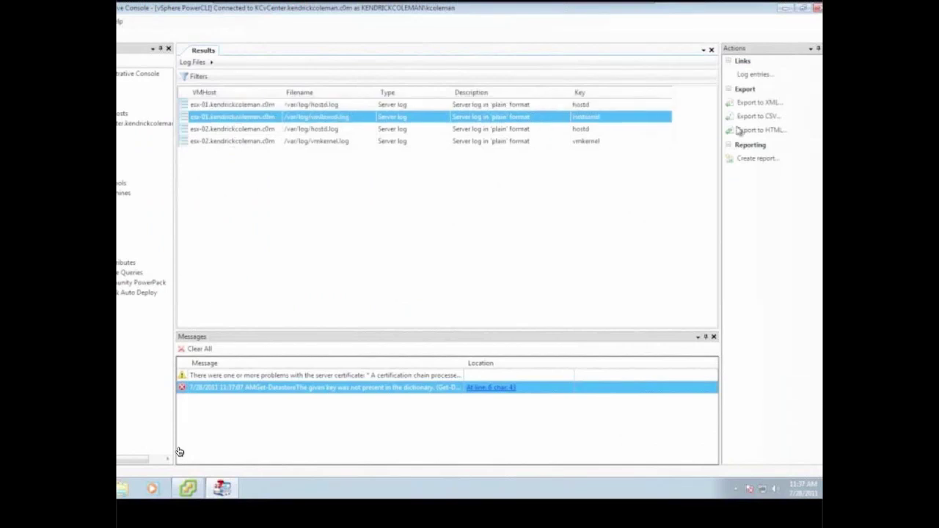
Step: Request Log entries for esx-01's vmkernel.log, keeping the default count of 100
click(749, 74)
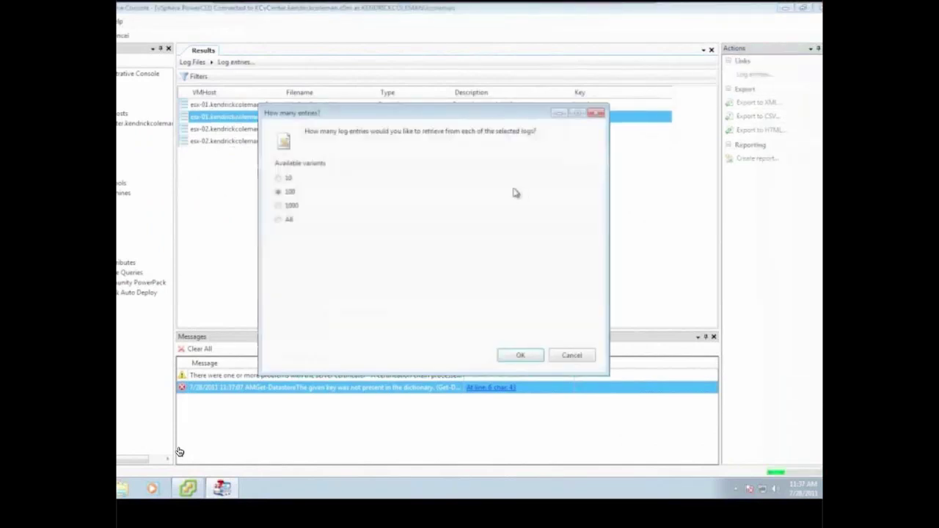
click(521, 356)
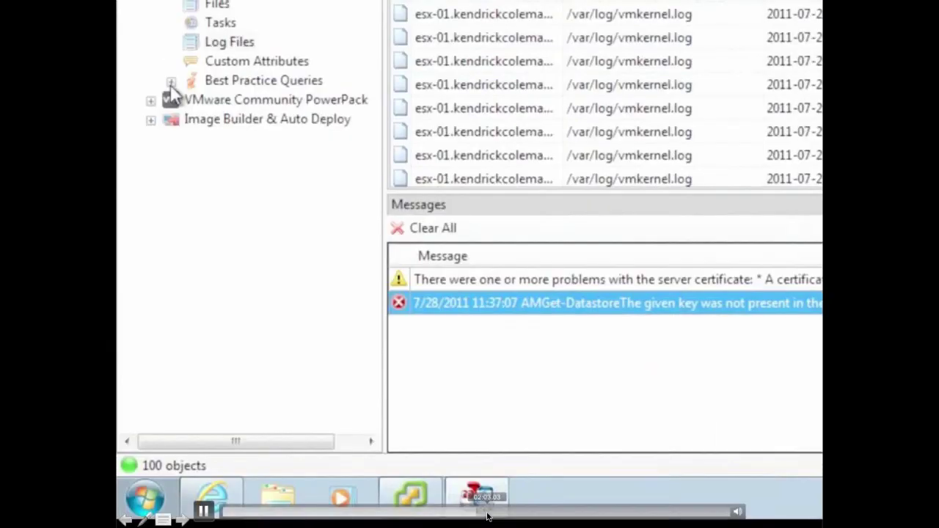
Step: Expand Best Practice Queries, skip ahead in the video, and advance to the Bonus Tools slide
click(171, 80)
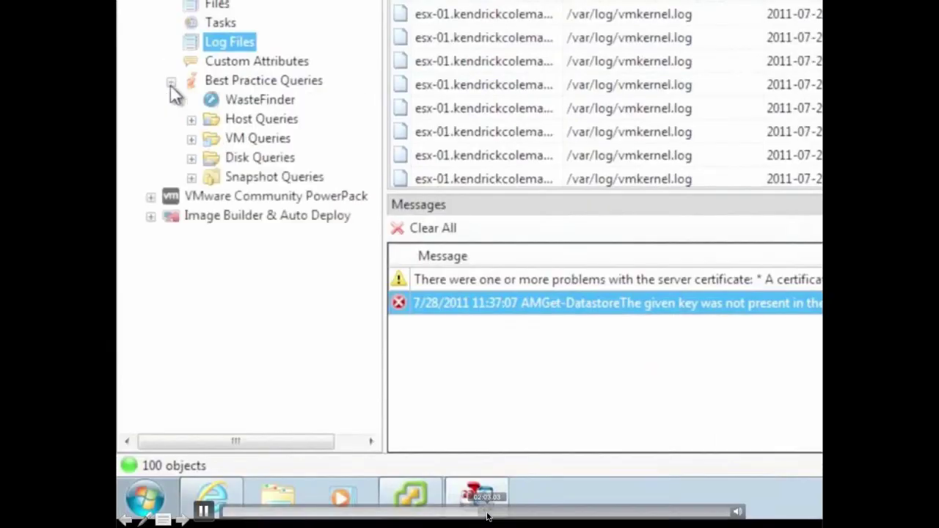
click(488, 517)
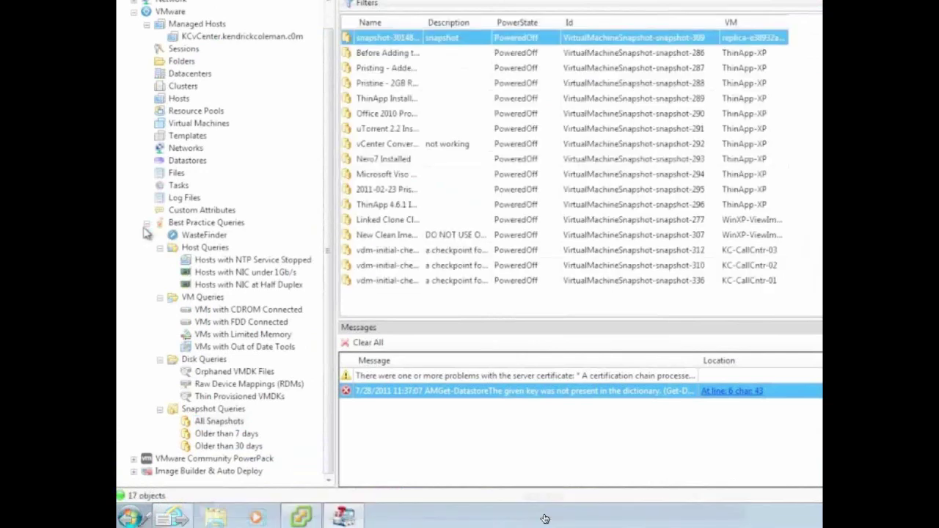
click(543, 512)
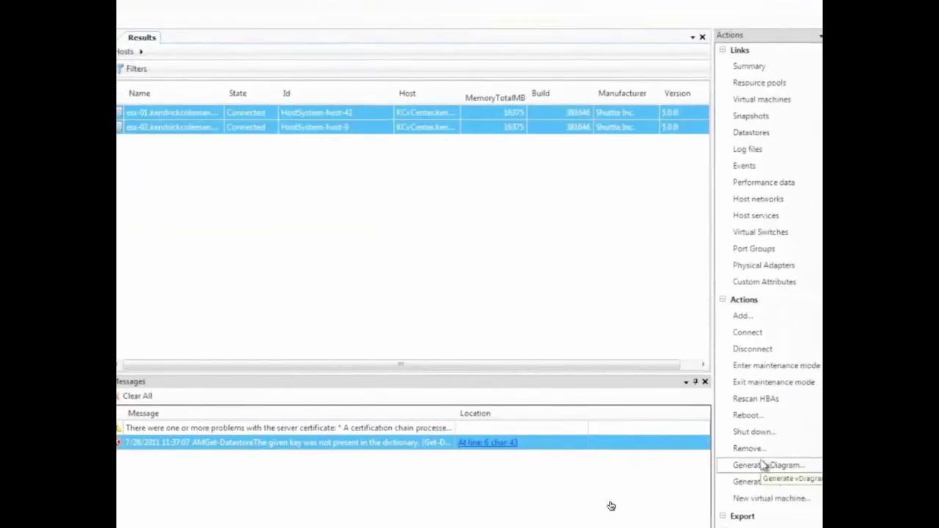
key(Right)
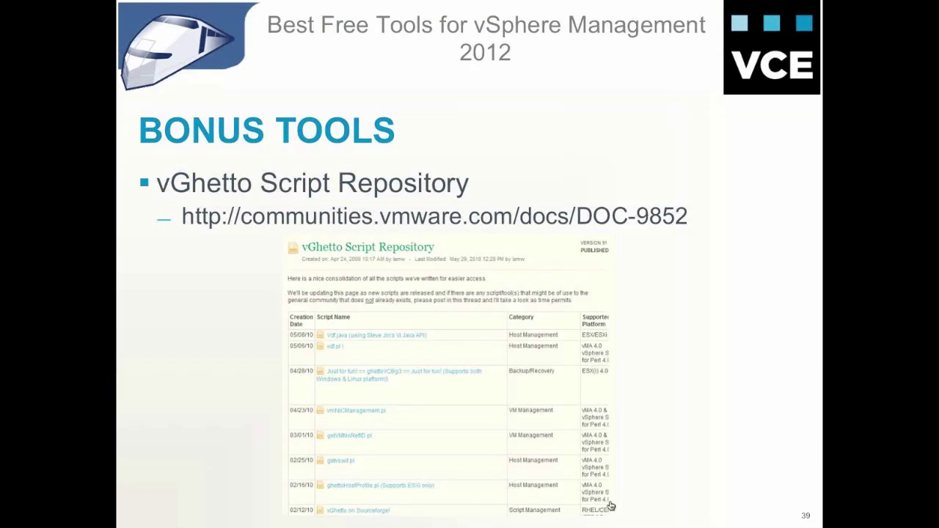